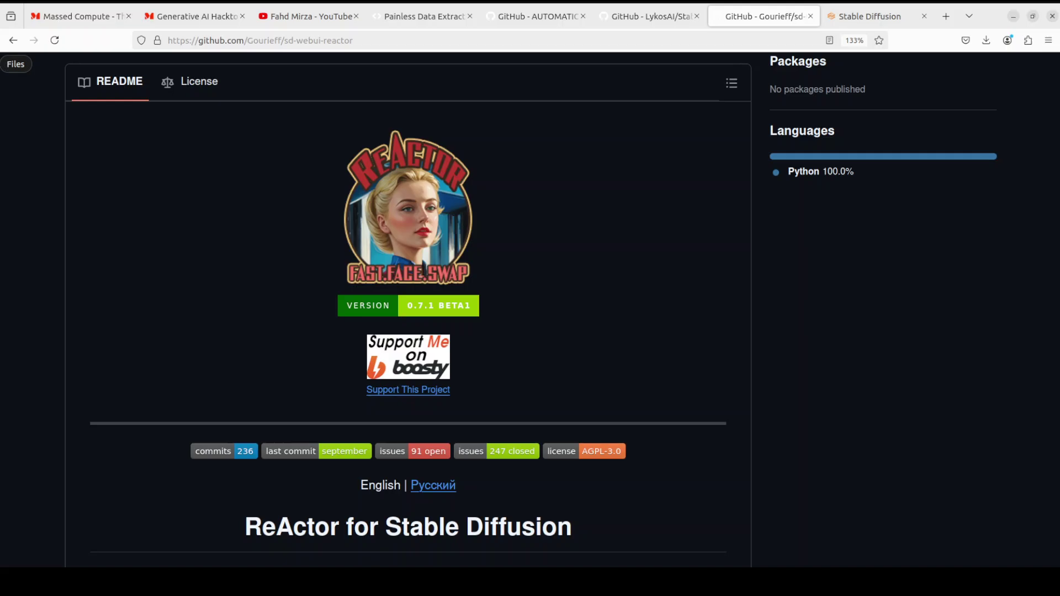
Look over the AUTOMATIC1111 and StabilityMatrix GitHub READMEs, then the stabilitymatrix YouTube channel search
{"action": "left_click", "coordinate": [535, 18]}
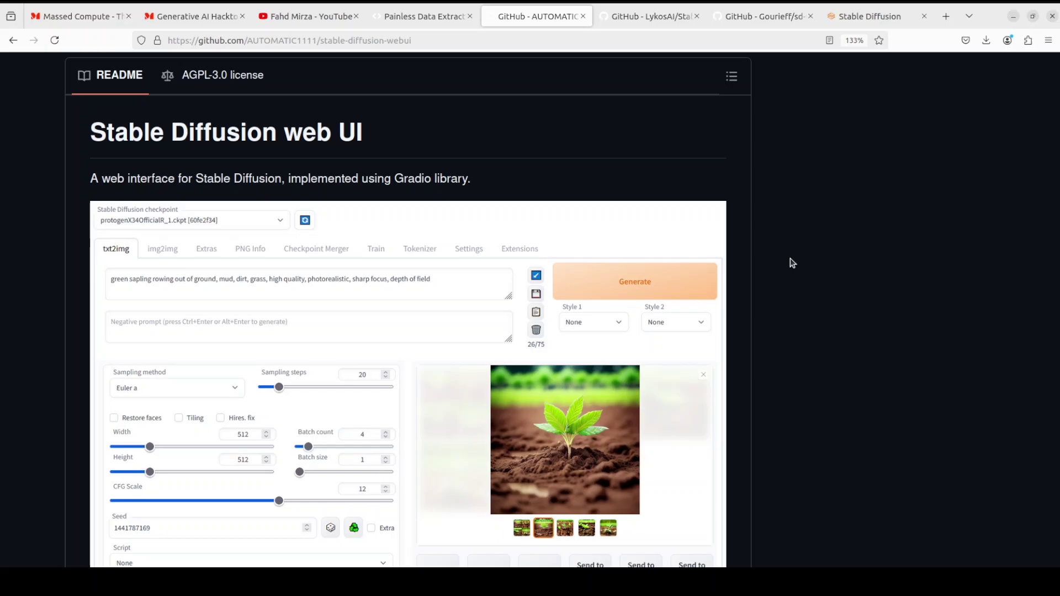
{"action": "left_click", "coordinate": [657, 18]}
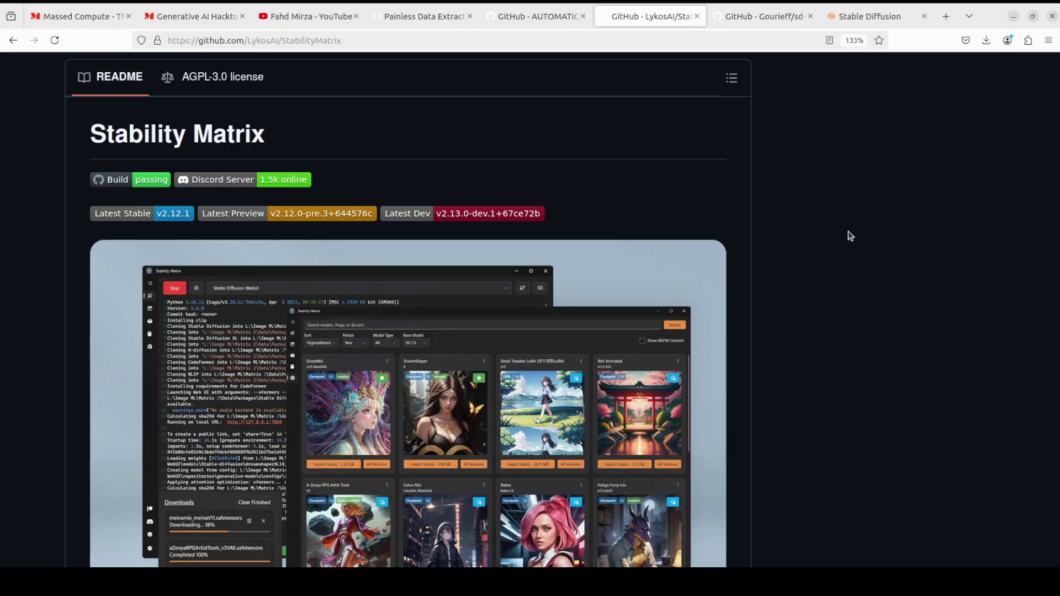
{"action": "left_click", "coordinate": [300, 15]}
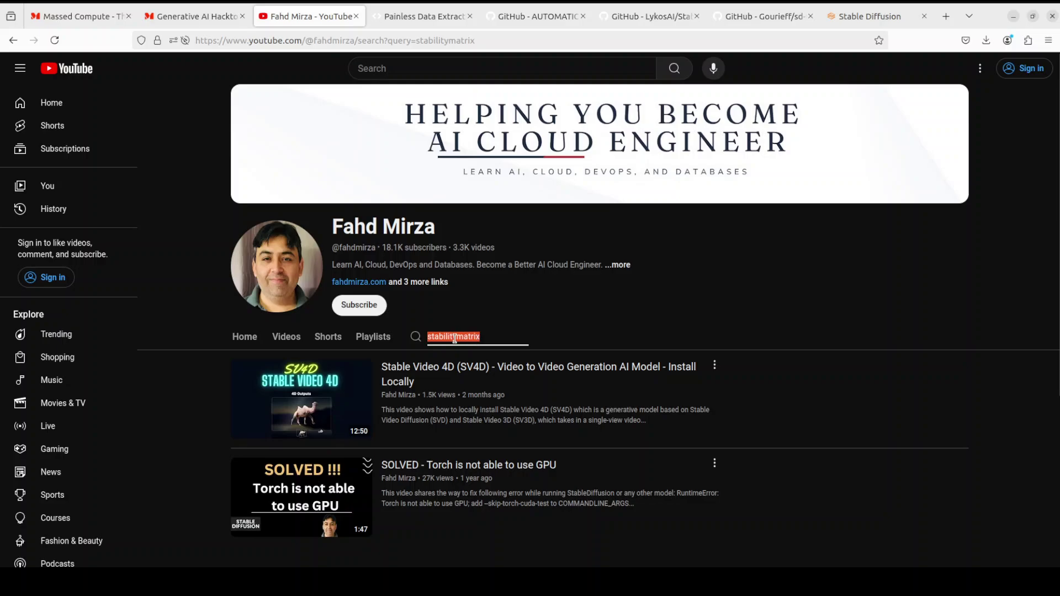
Select the stabilitymatrix query in the YouTube channel search, then go back to the StabilityMatrix README
{"action": "left_click", "coordinate": [504, 341]}
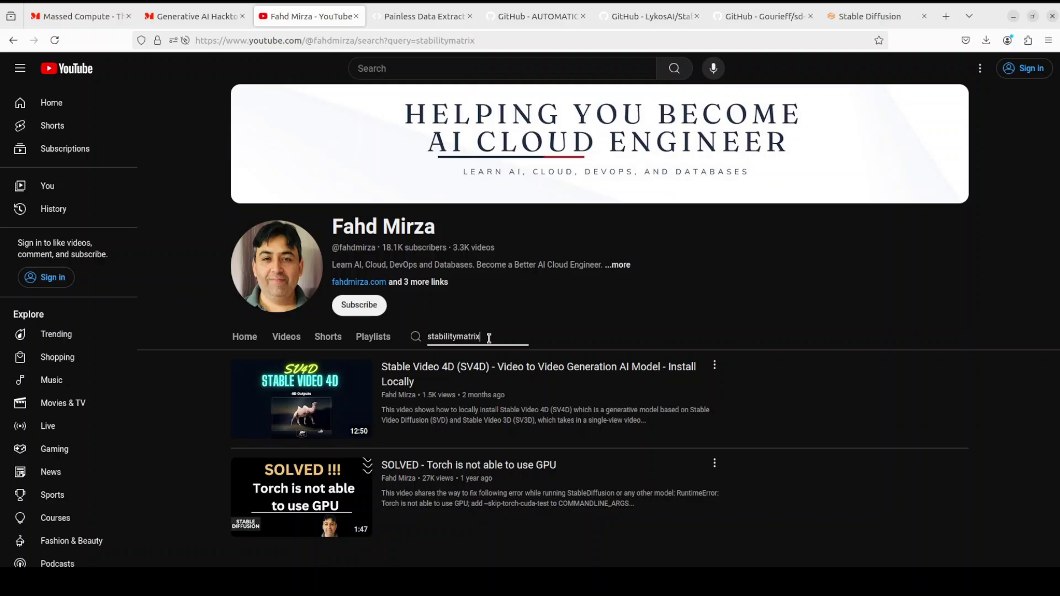
{"action": "double_click", "coordinate": [422, 340]}
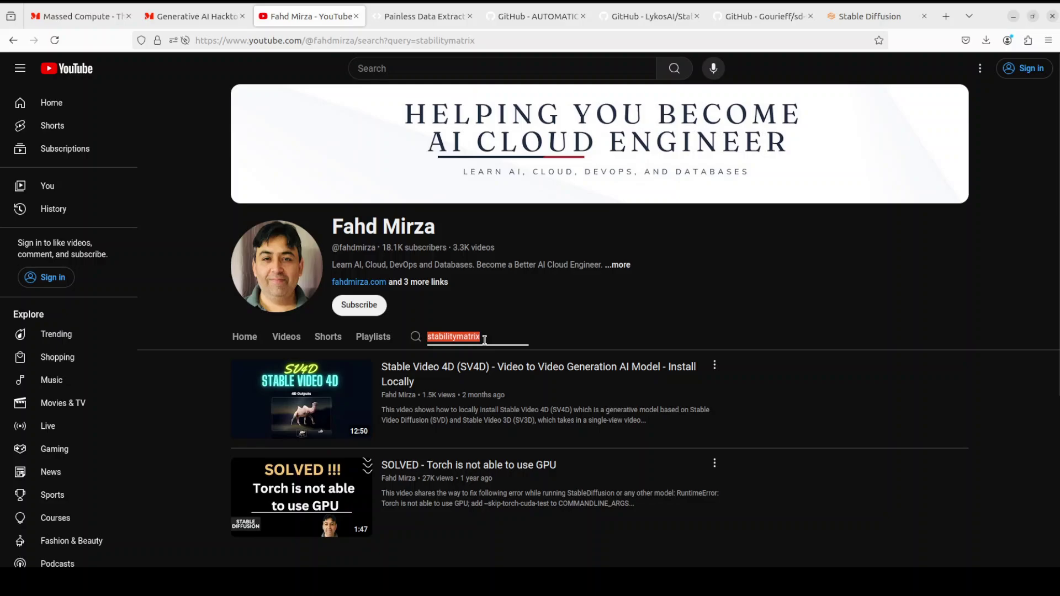
{"action": "left_click", "coordinate": [666, 20]}
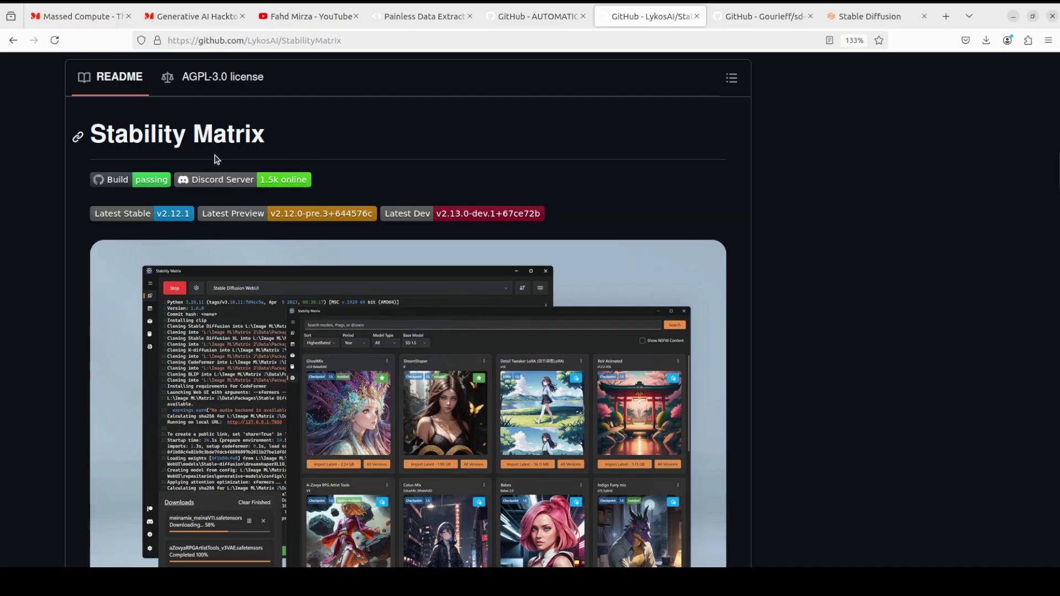
Scroll to the StabilityMatrix platform download buttons, then bring up the file manager
{"action": "scroll", "coordinate": [478, 320], "scroll_direction": "down", "scroll_amount": 3}
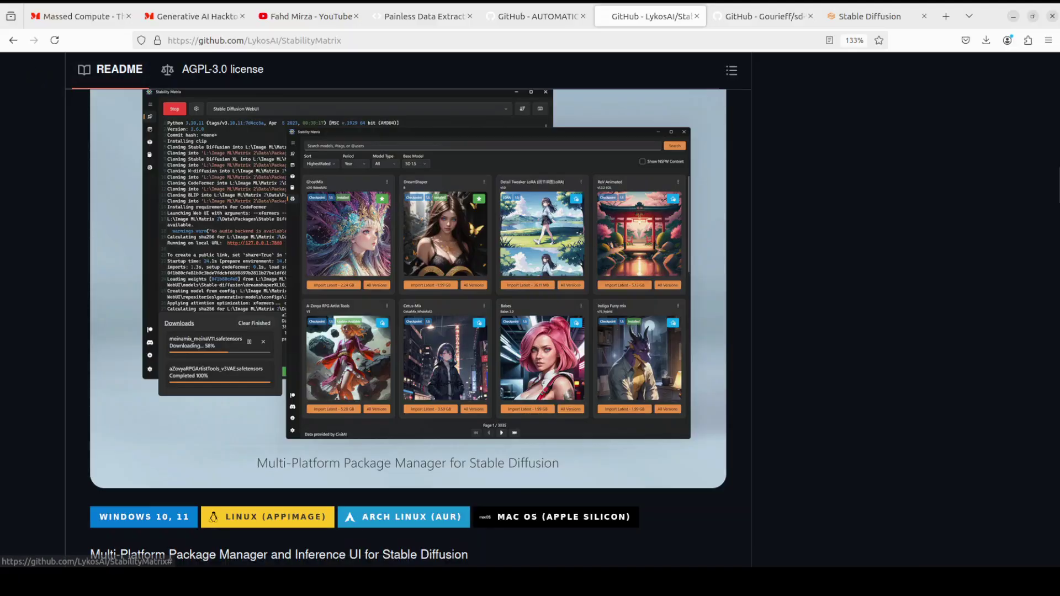
{"action": "left_click", "coordinate": [11, 64]}
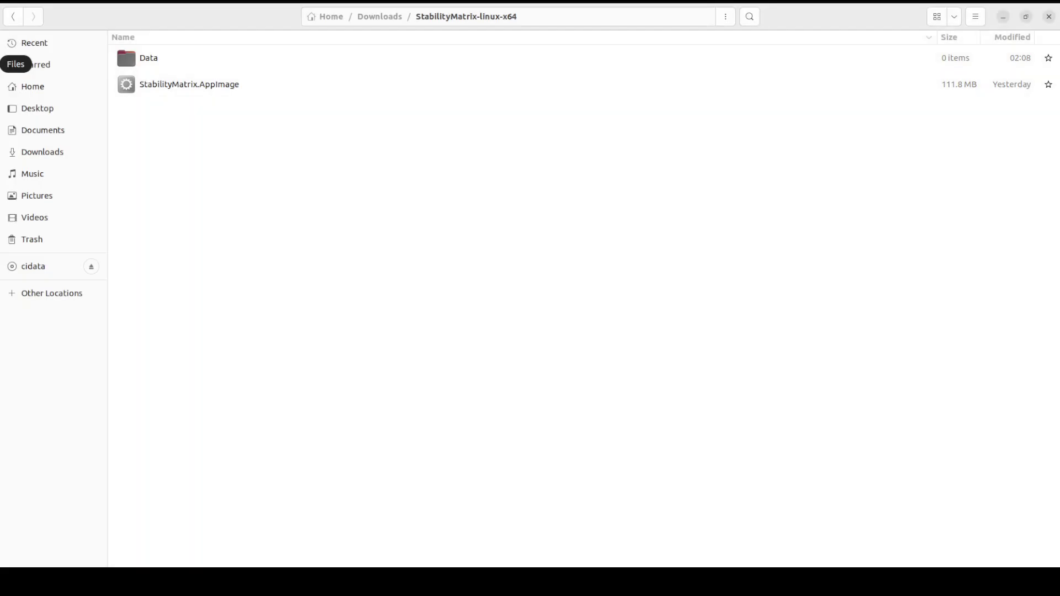
Launch StabilityMatrix.AppImage from the Downloads/StabilityMatrix-linux-x64 folder
{"action": "left_click", "coordinate": [381, 17]}
{"action": "left_click", "coordinate": [194, 87]}
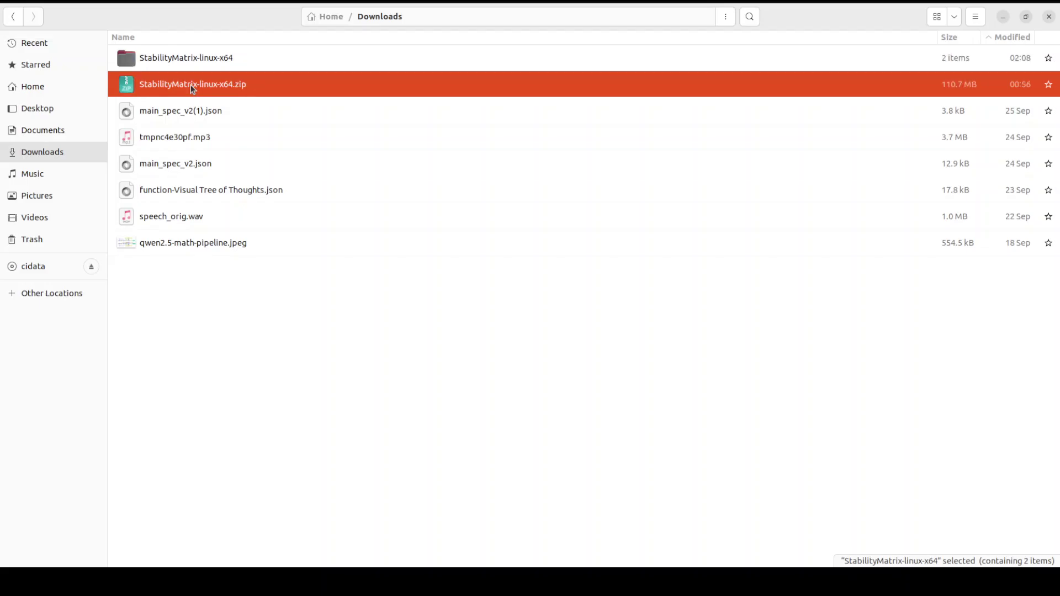
{"action": "double_click", "coordinate": [189, 59]}
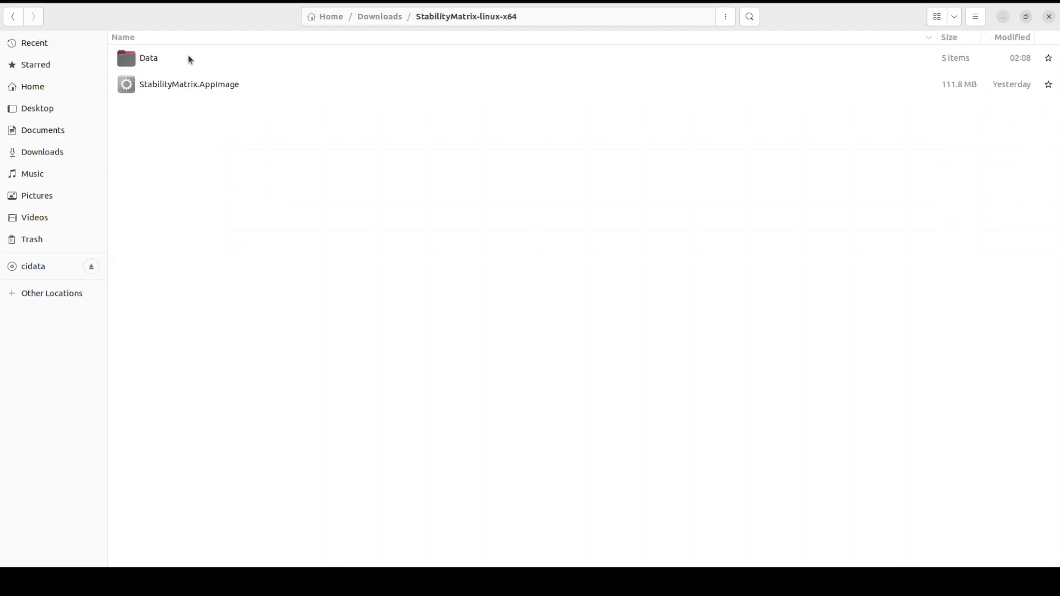
{"action": "left_click", "coordinate": [170, 86]}
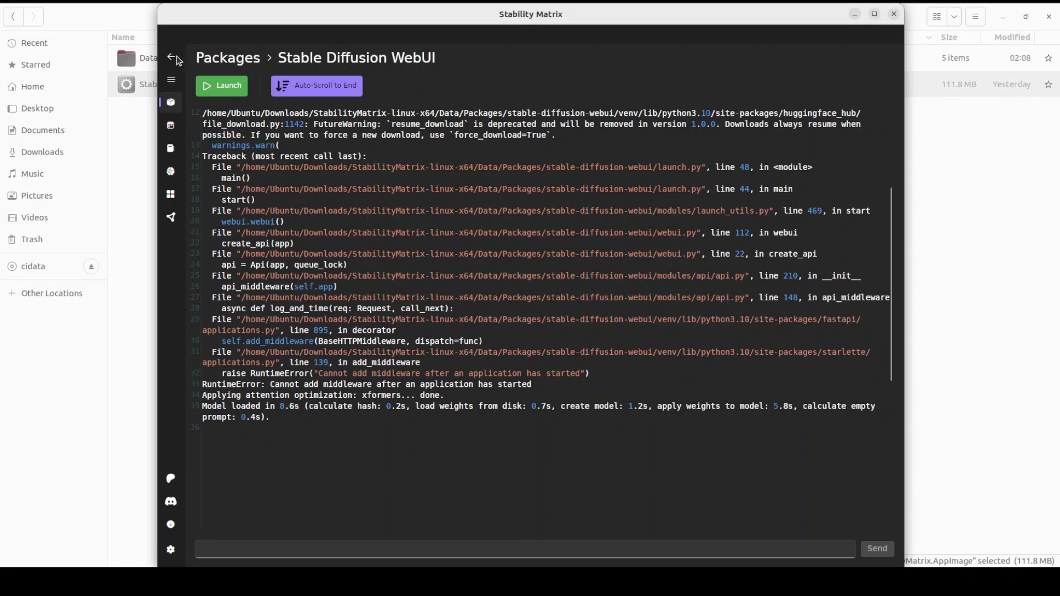
Leave the Stability Matrix console log for the Packages page, with the sidebar labels expanded
{"action": "left_click", "coordinate": [175, 58]}
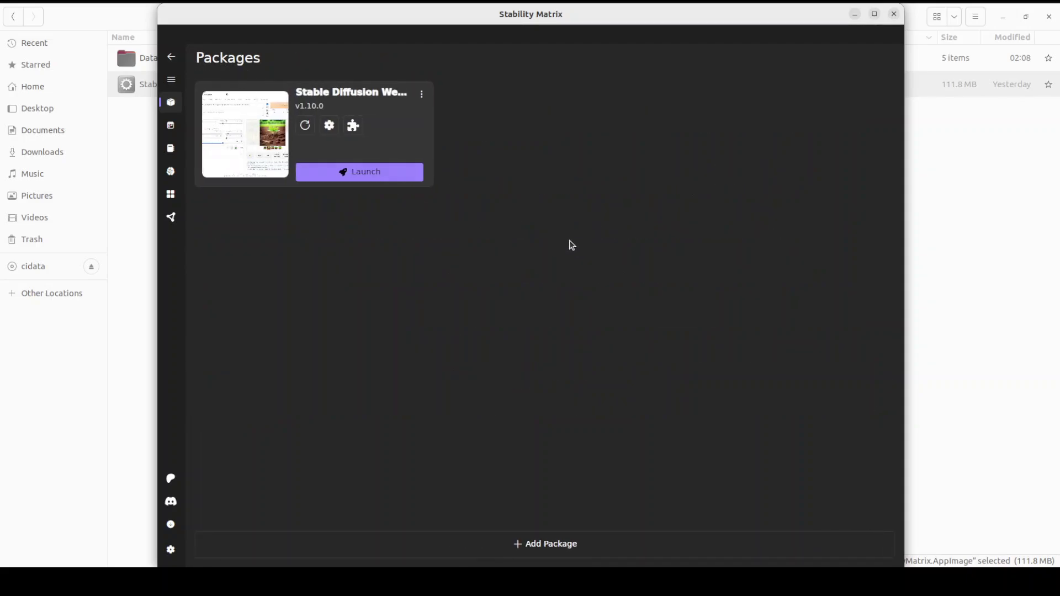
{"action": "left_click", "coordinate": [173, 84]}
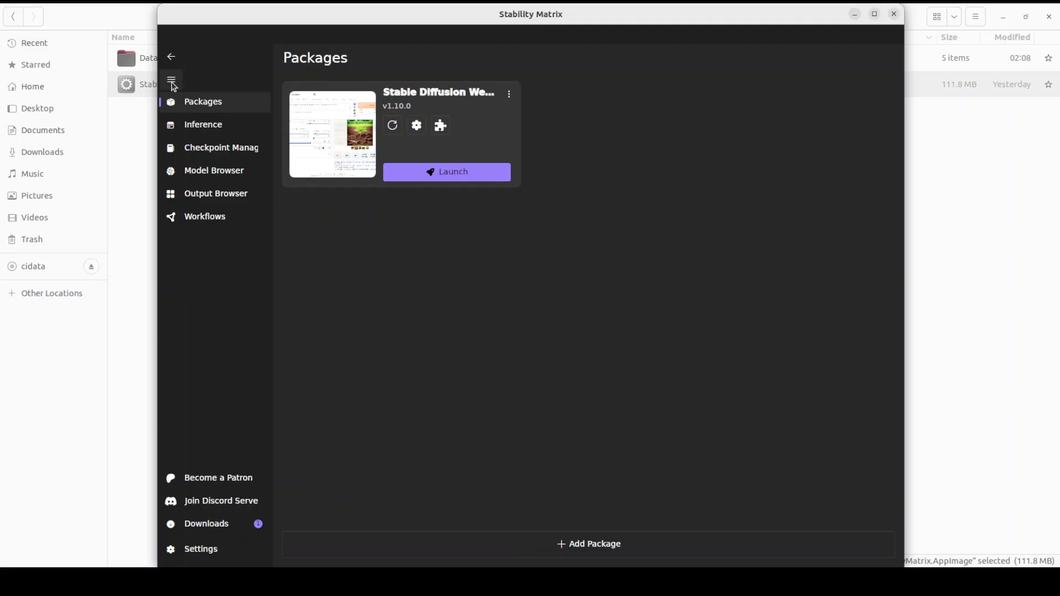
{"action": "left_click", "coordinate": [203, 106]}
Review the Stable Diffusion WebUI package in Add Package, return to the installed v1.10.0 package list, and switch to Firefox
{"action": "left_click", "coordinate": [582, 550]}
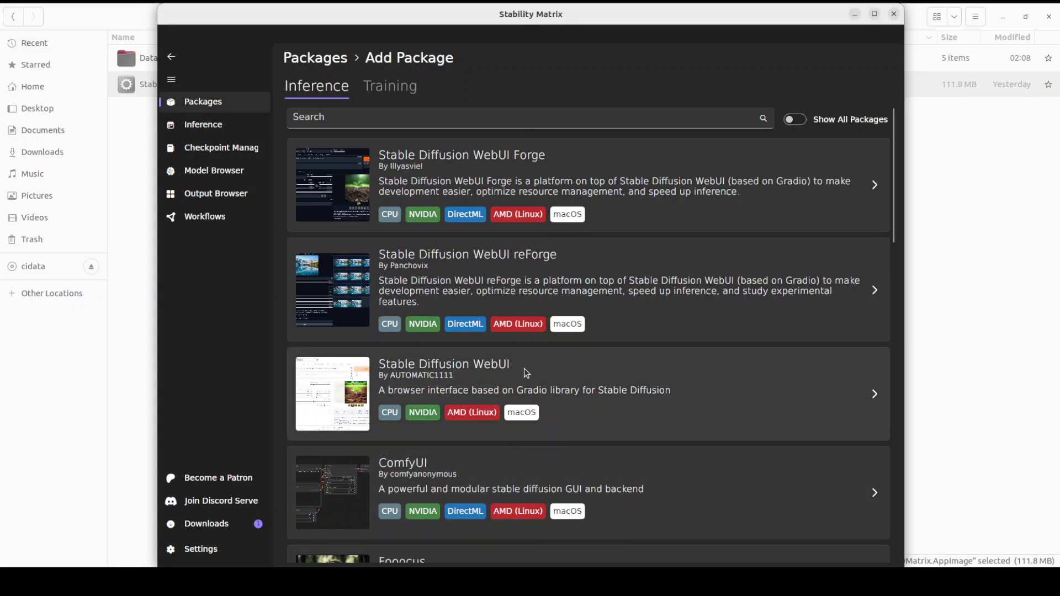
{"action": "left_click", "coordinate": [824, 395]}
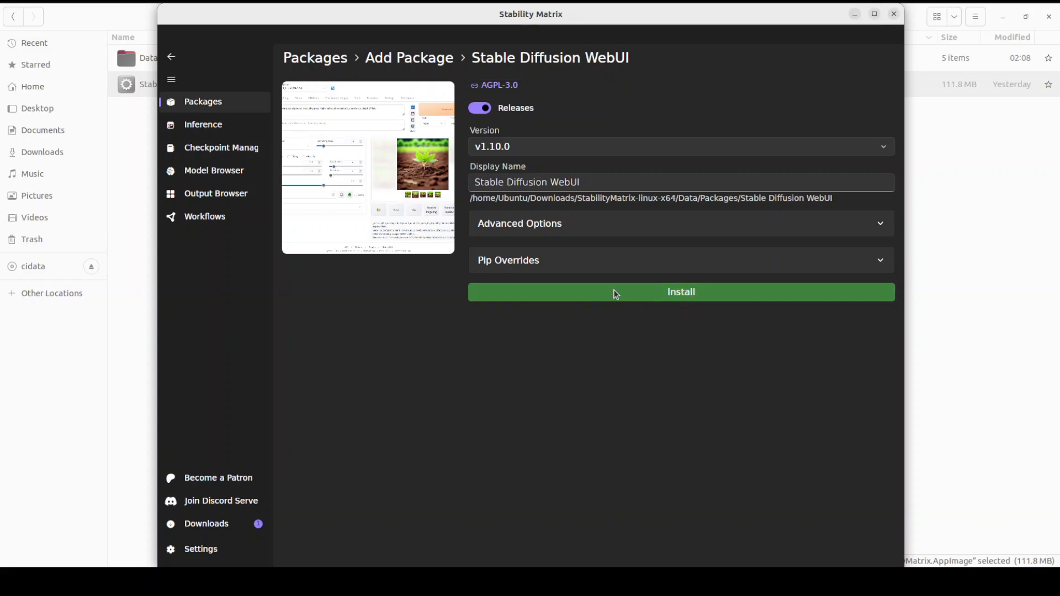
{"action": "left_click", "coordinate": [616, 292]}
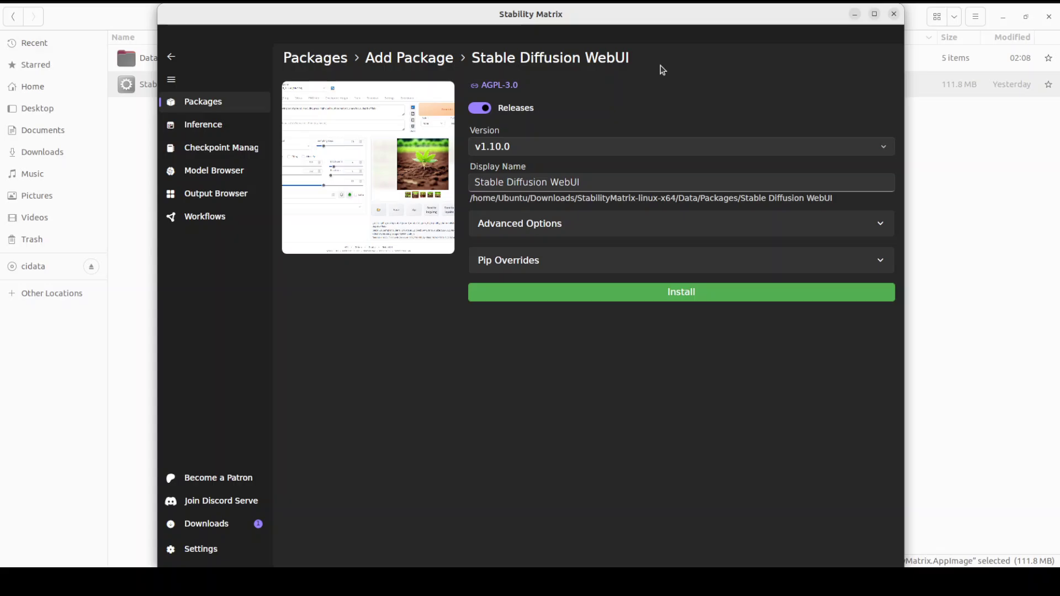
{"action": "left_click", "coordinate": [178, 59]}
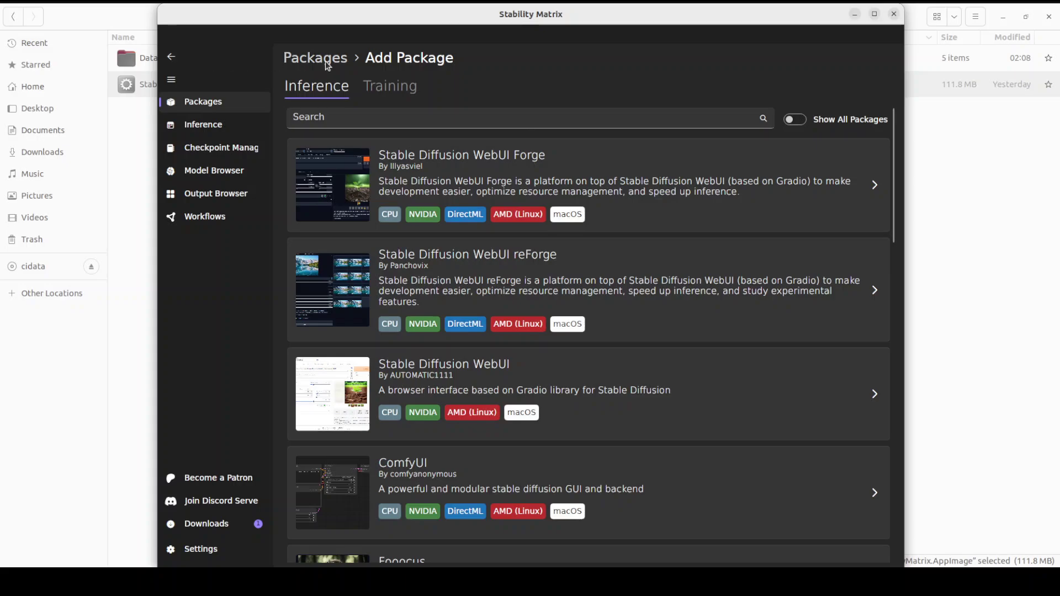
{"action": "left_click", "coordinate": [327, 59]}
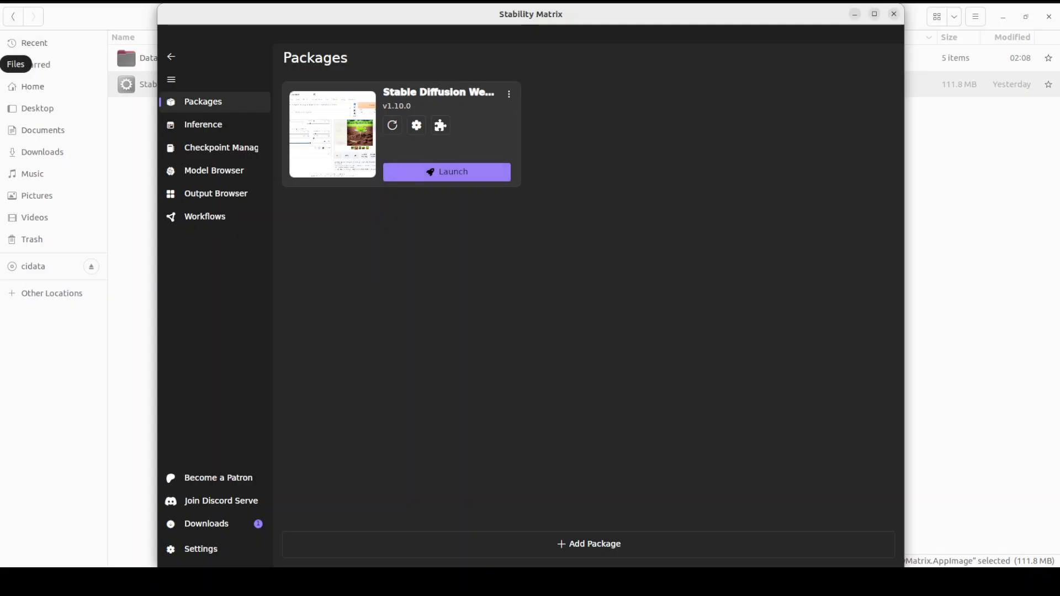
{"action": "left_click", "coordinate": [17, 25]}
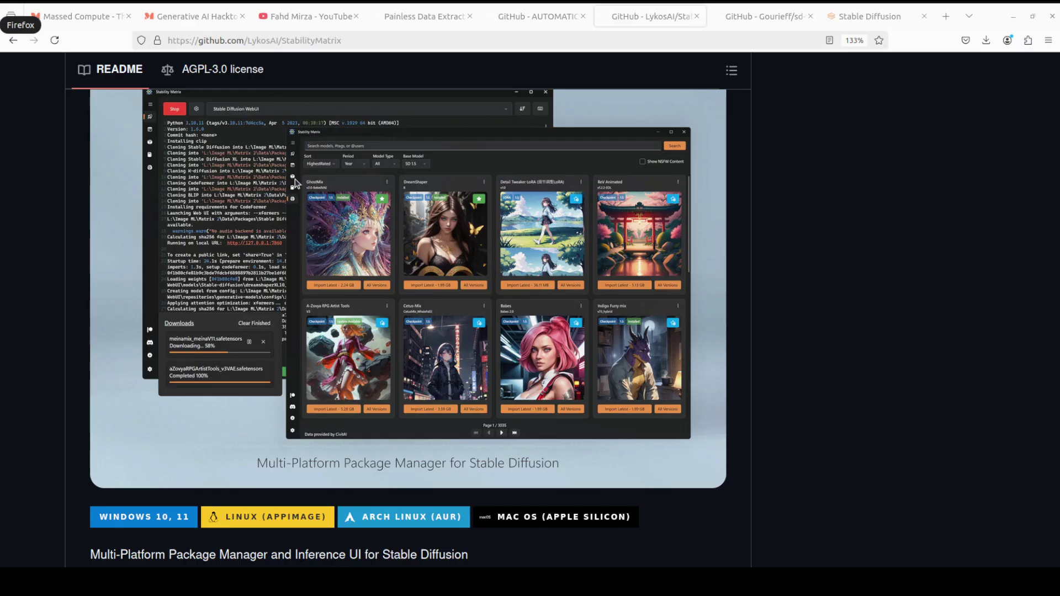
Compare the GitHub READMEs with the local web UI at 127.0.0.1:7860, ending on txt2img
{"action": "left_click", "coordinate": [861, 17]}
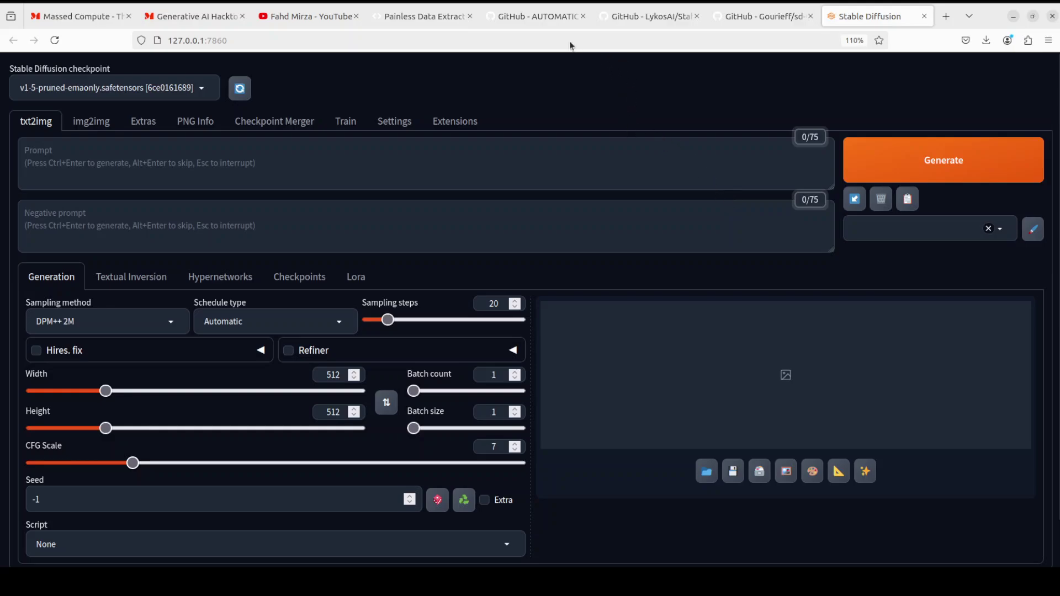
{"action": "left_click", "coordinate": [658, 18]}
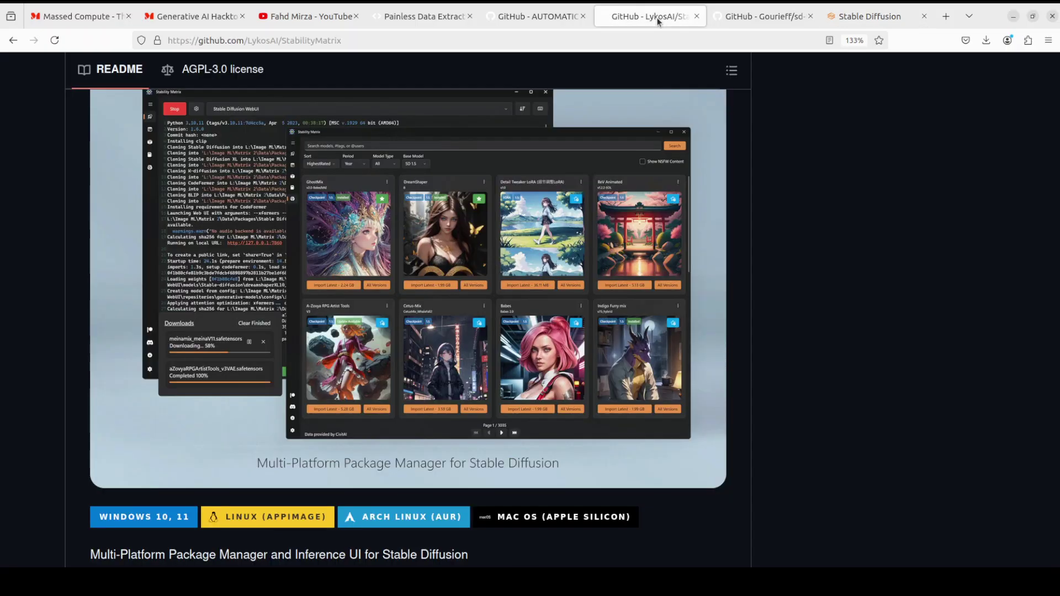
{"action": "scroll", "coordinate": [814, 308], "scroll_direction": "up", "scroll_amount": 3}
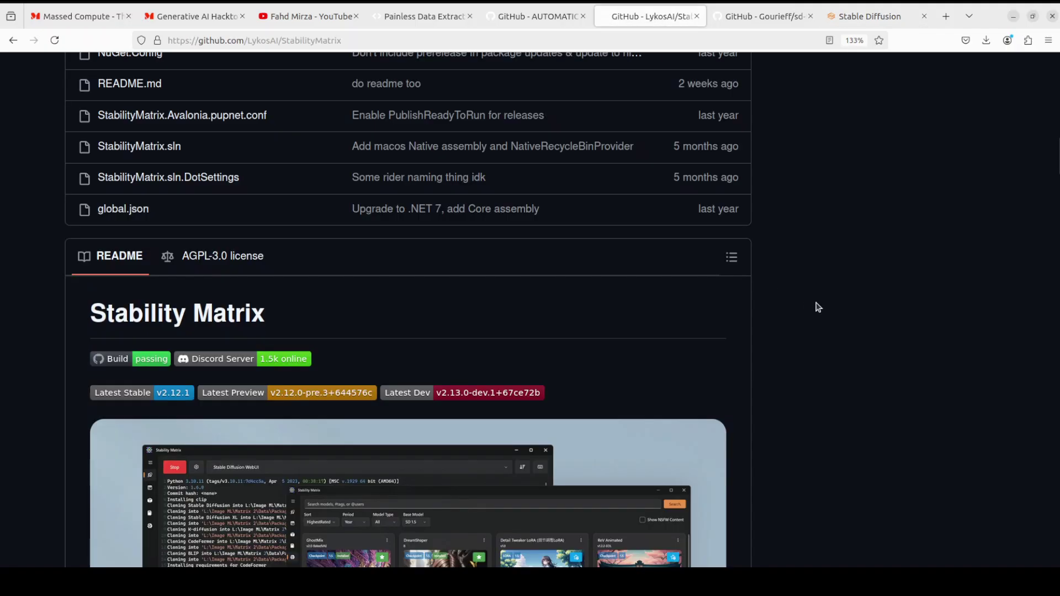
{"action": "left_click", "coordinate": [527, 17]}
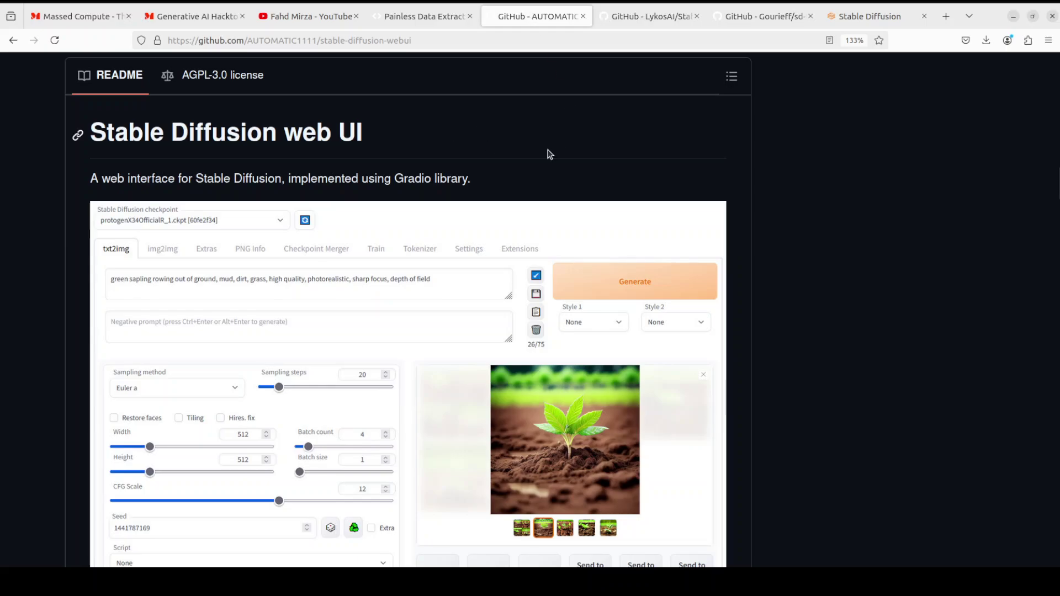
{"action": "left_click", "coordinate": [857, 18]}
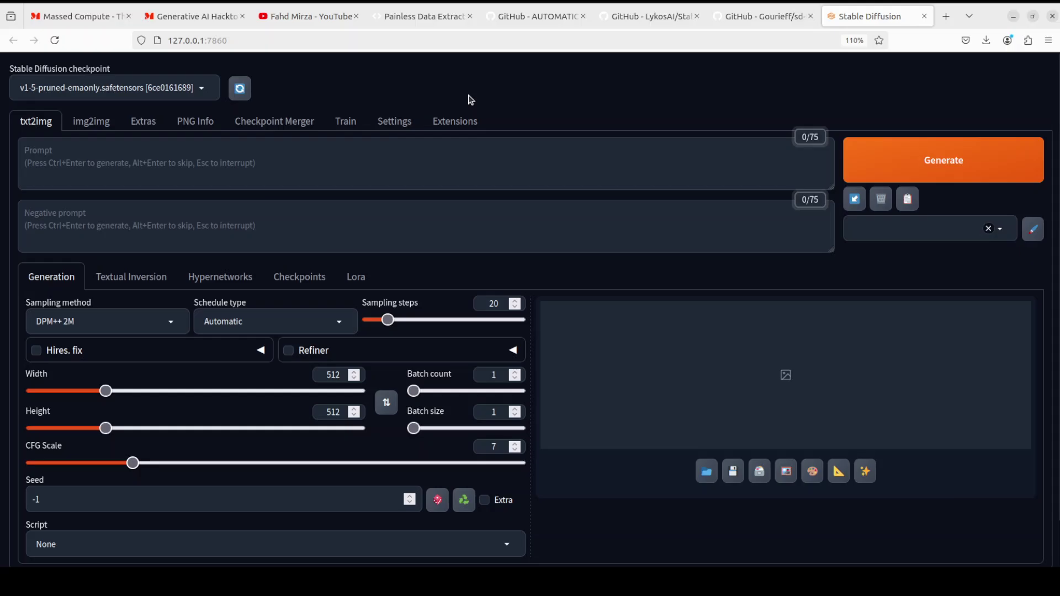
{"action": "left_click", "coordinate": [642, 22]}
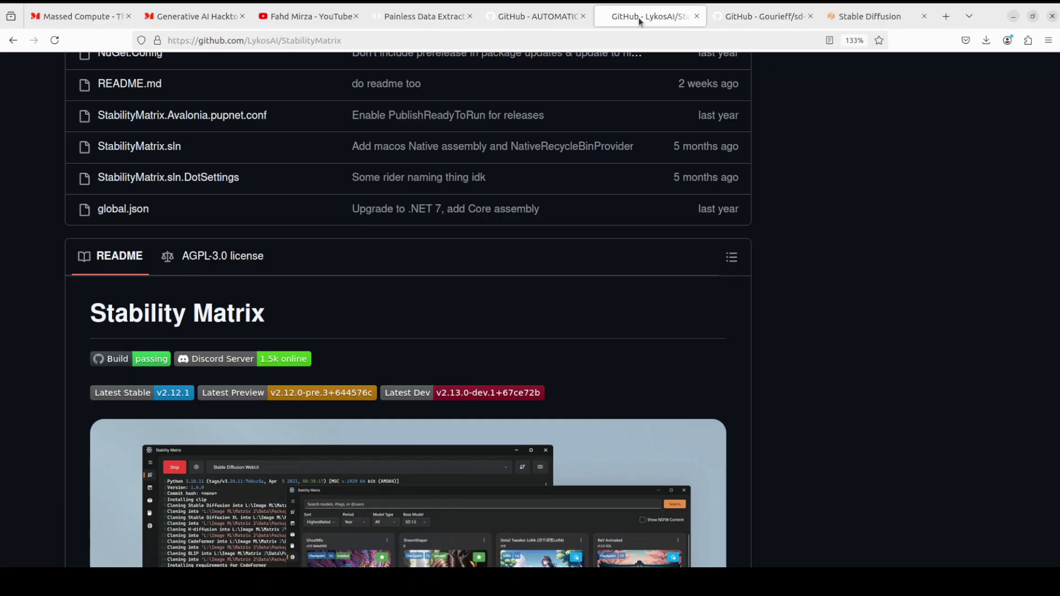
{"action": "left_click", "coordinate": [541, 17]}
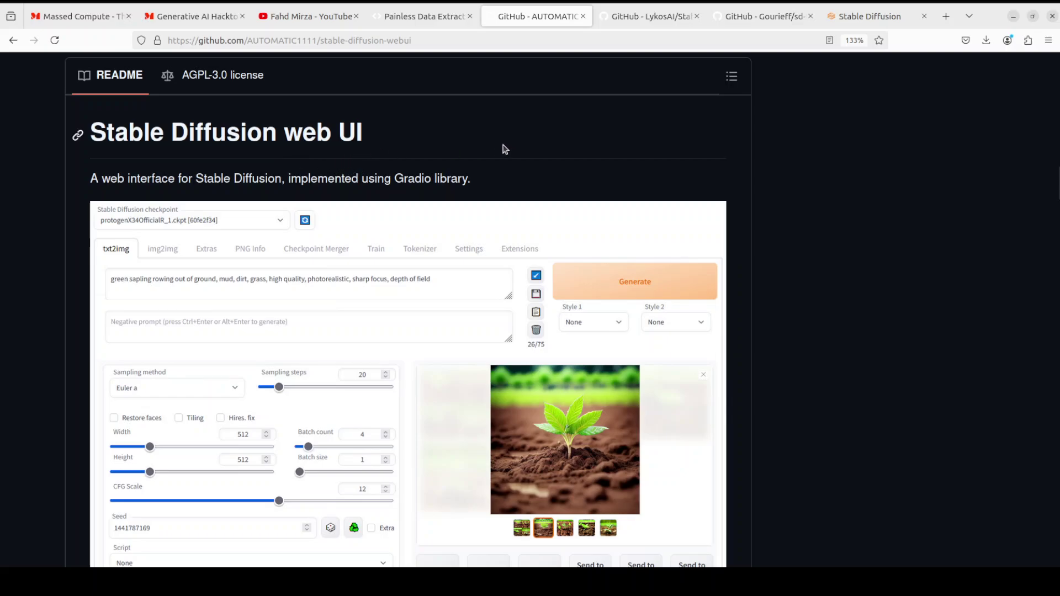
{"action": "left_click", "coordinate": [854, 17]}
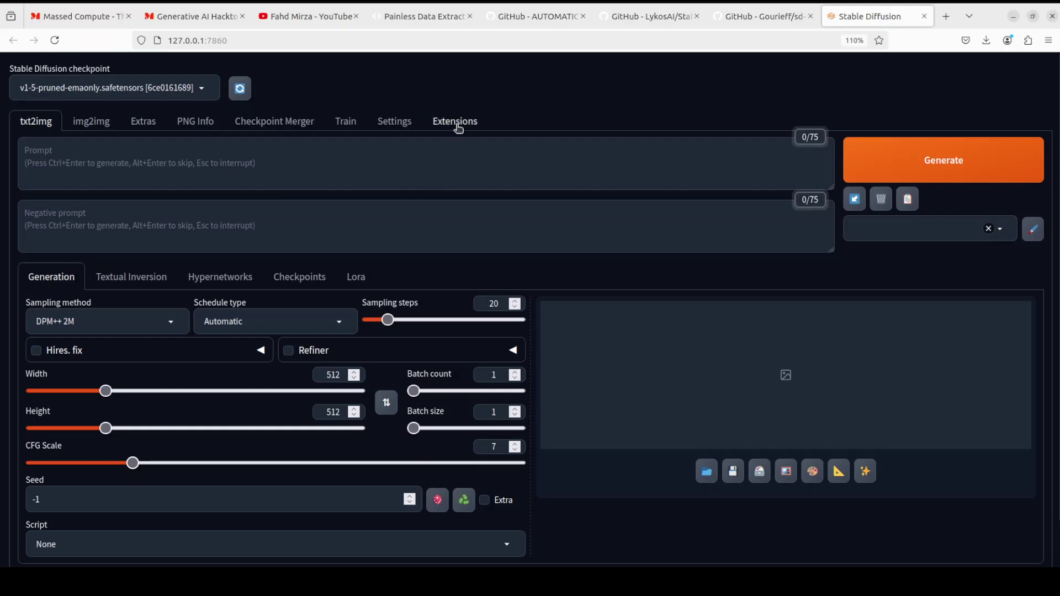
Go to Extensions > Install from URL to get the empty git repository URL field
{"action": "left_click", "coordinate": [456, 123]}
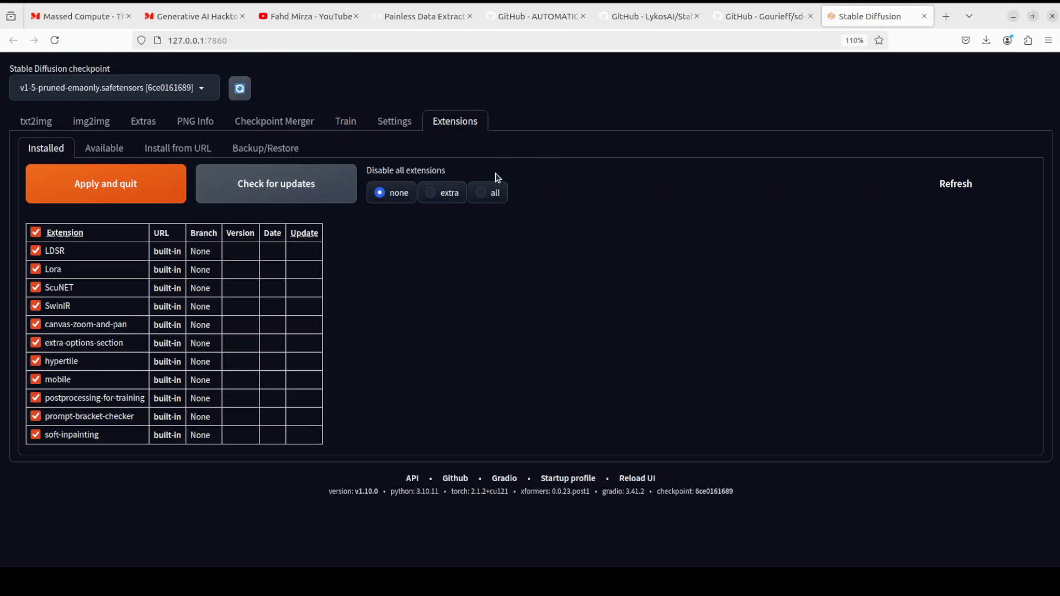
{"action": "left_click", "coordinate": [154, 149]}
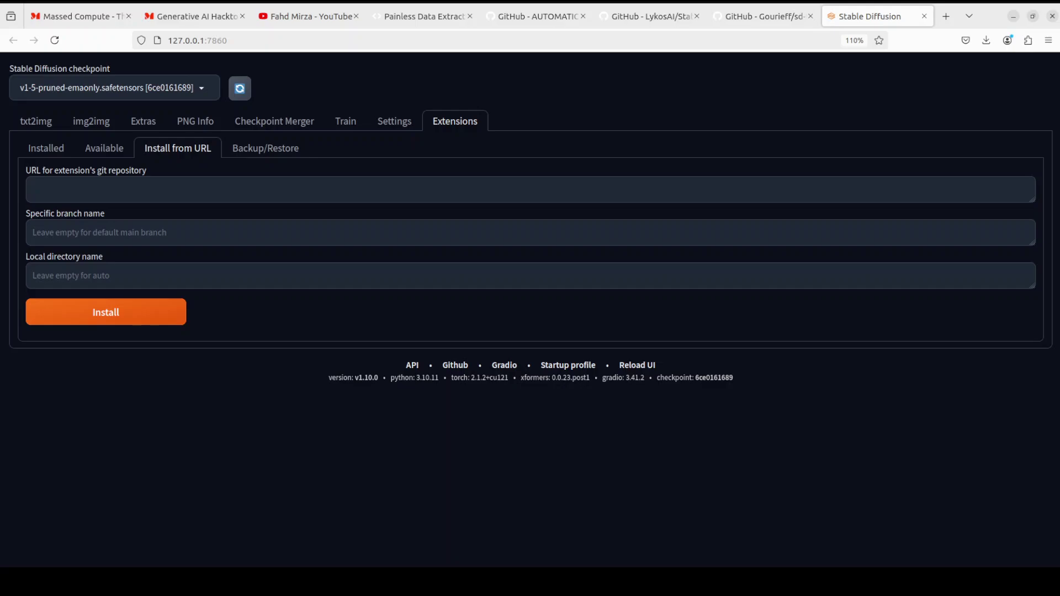
Paste the ReActor GitHub URL and install it, which fails with a connection error, then open Available
{"action": "left_click", "coordinate": [751, 13]}
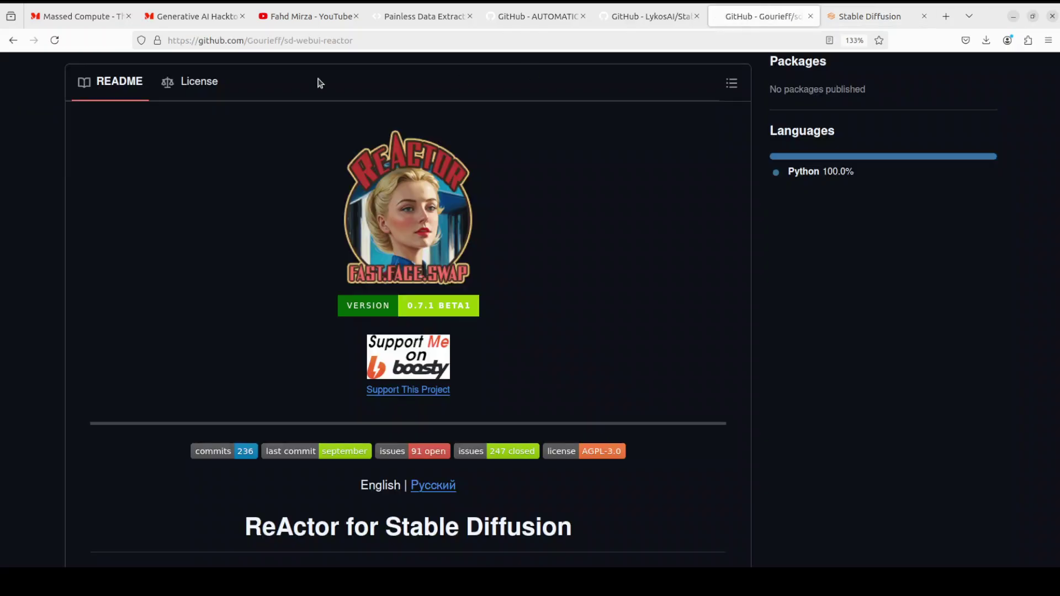
{"action": "left_click", "coordinate": [857, 19]}
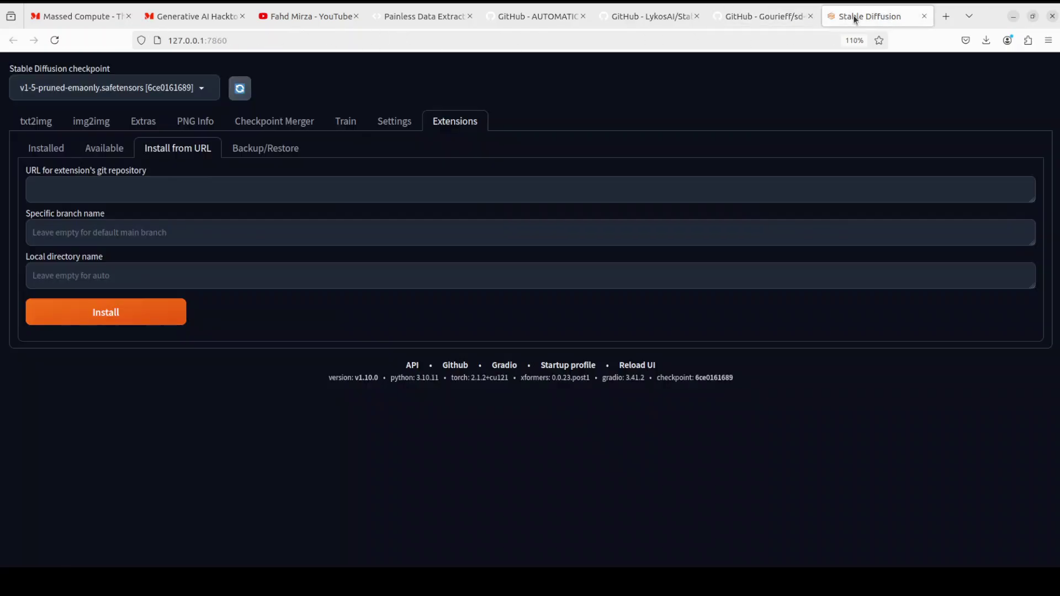
{"action": "left_click", "coordinate": [98, 186]}
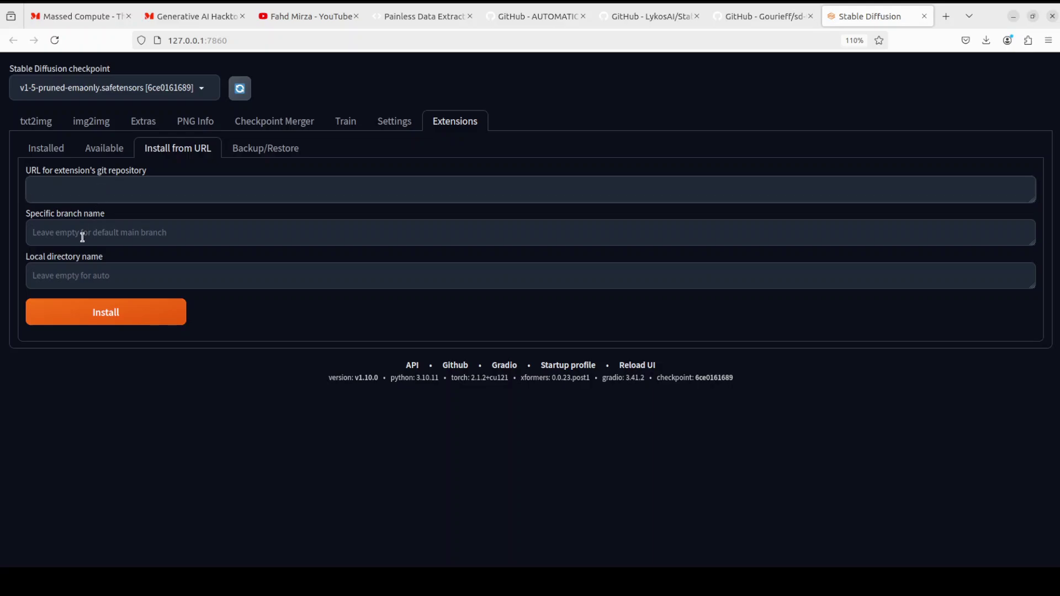
{"action": "type", "text": "https://github.com/Gourieff/sd-webui-reactor"}
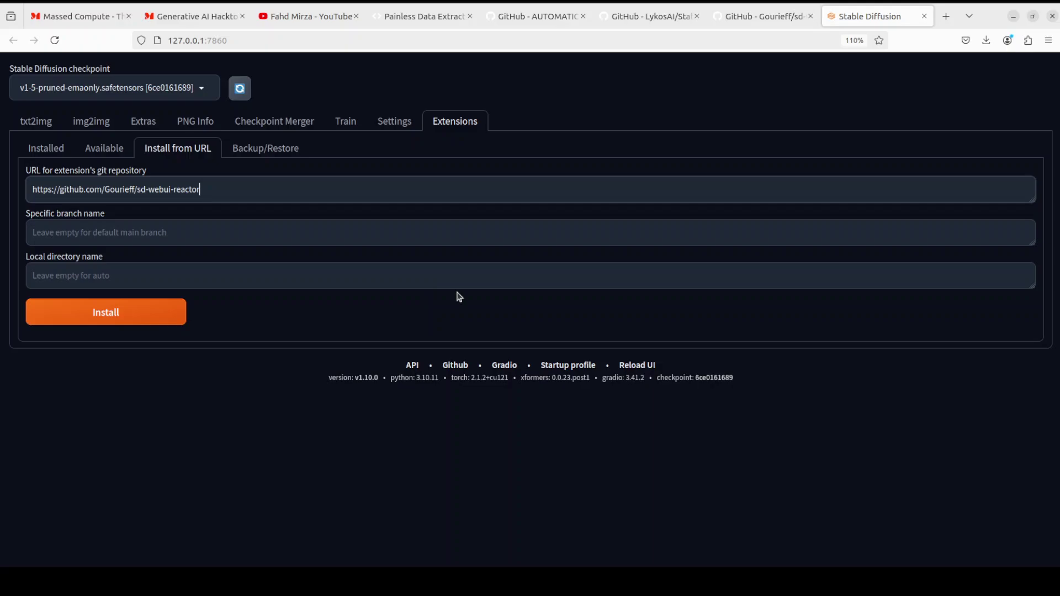
{"action": "left_click", "coordinate": [114, 312]}
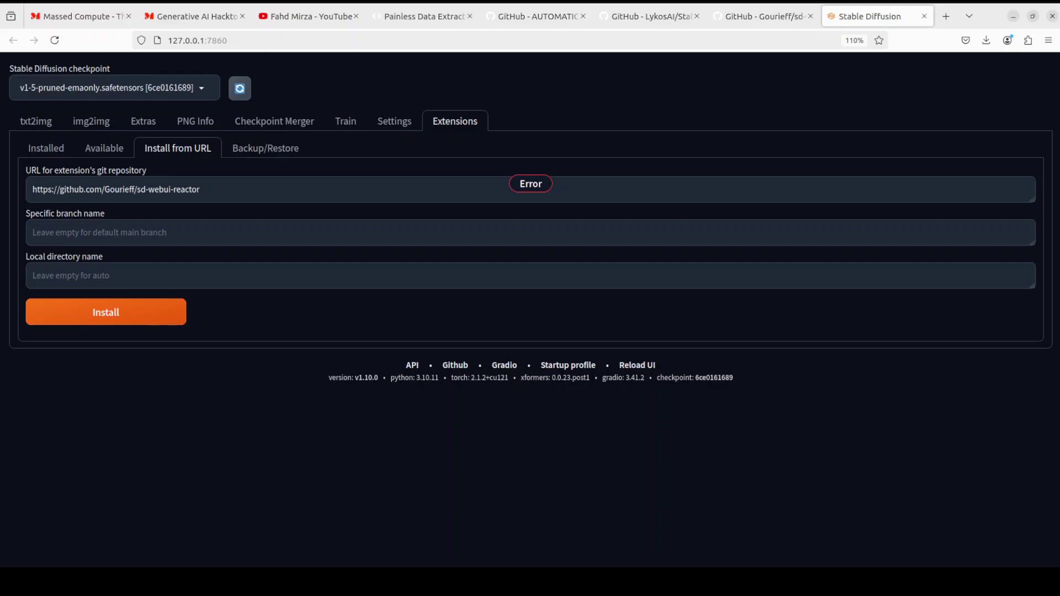
{"action": "left_click", "coordinate": [109, 154]}
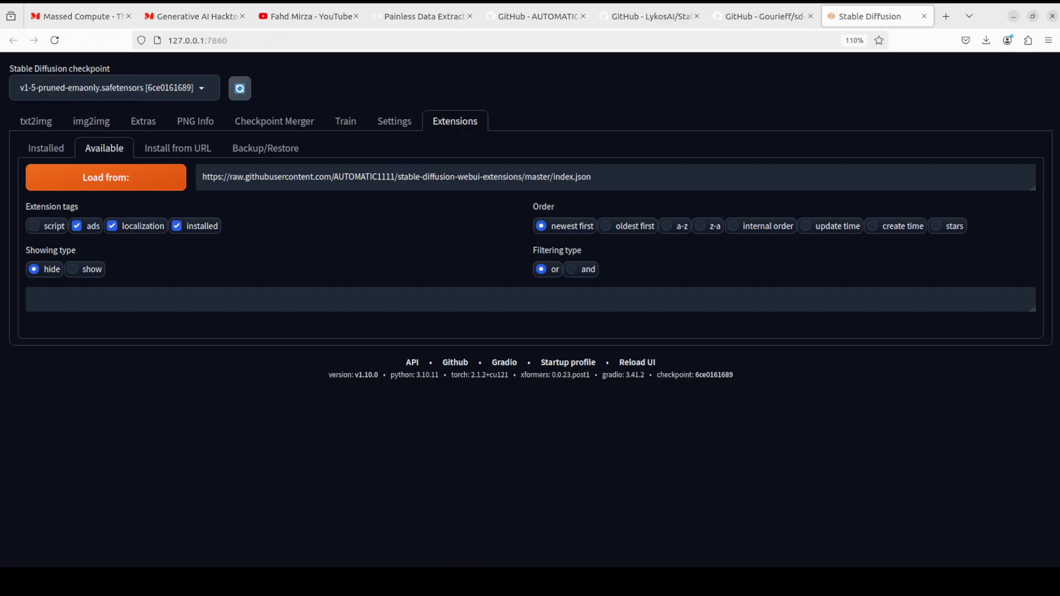
Load the available-extensions index, search for 'ReActor', and install it as sd-webui-reactor
{"action": "left_click", "coordinate": [106, 181]}
{"action": "left_click", "coordinate": [49, 177]}
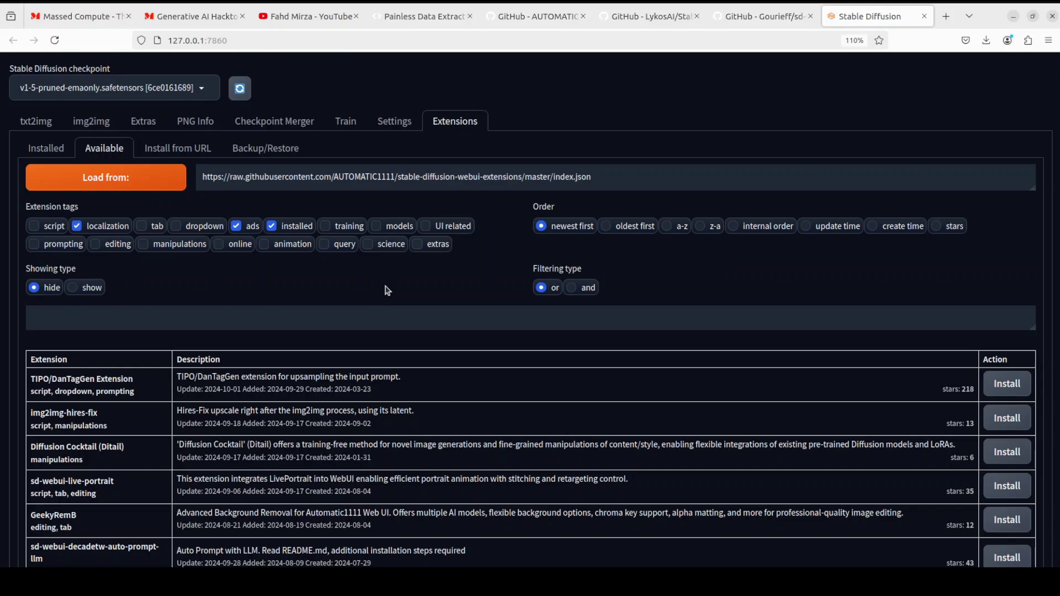
{"action": "left_click", "coordinate": [256, 318]}
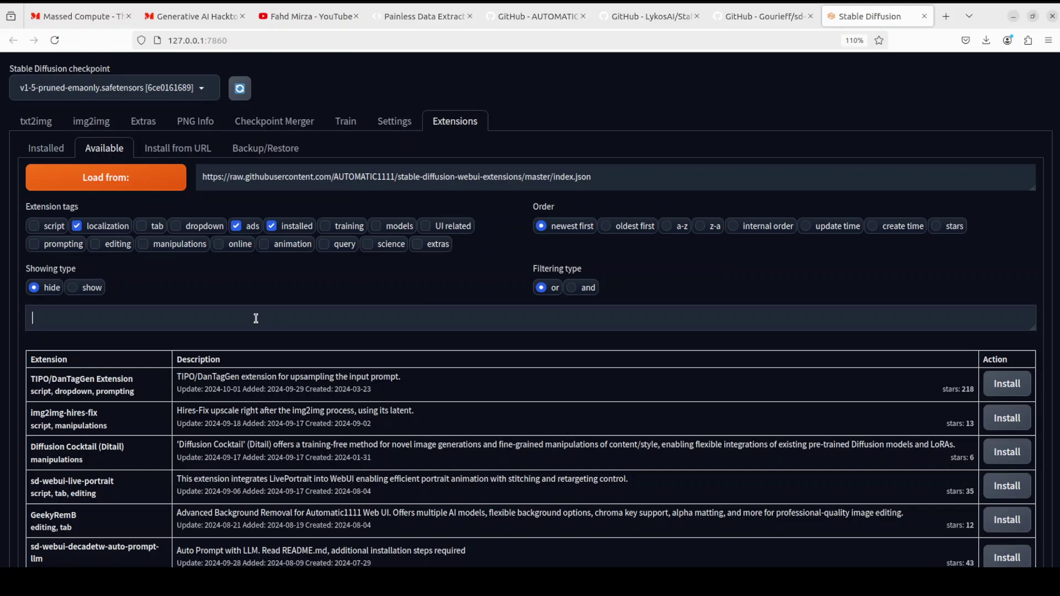
{"action": "type", "text": "ReActor"}
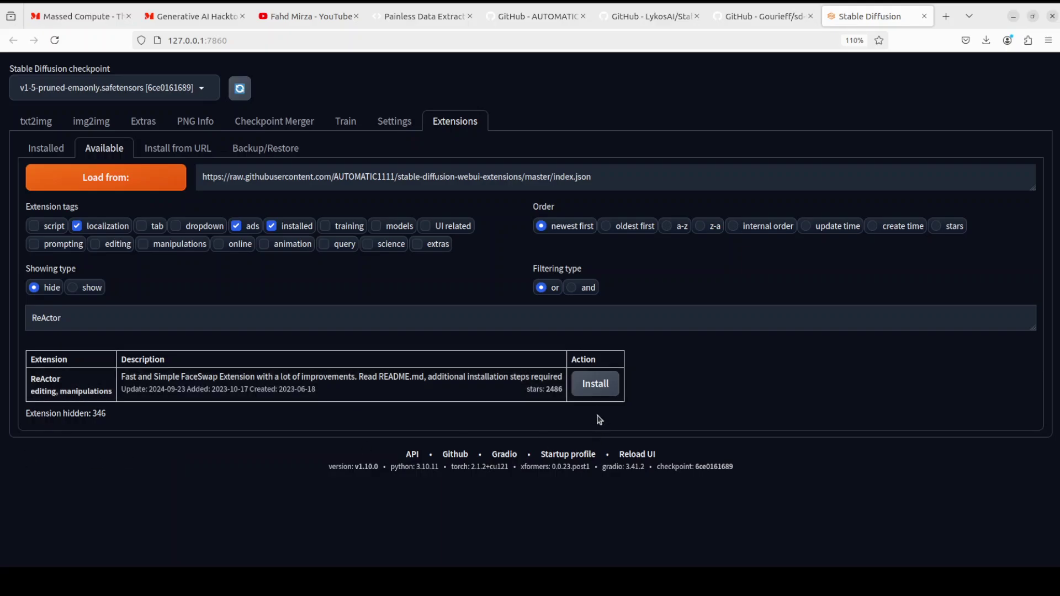
{"action": "left_click", "coordinate": [595, 384]}
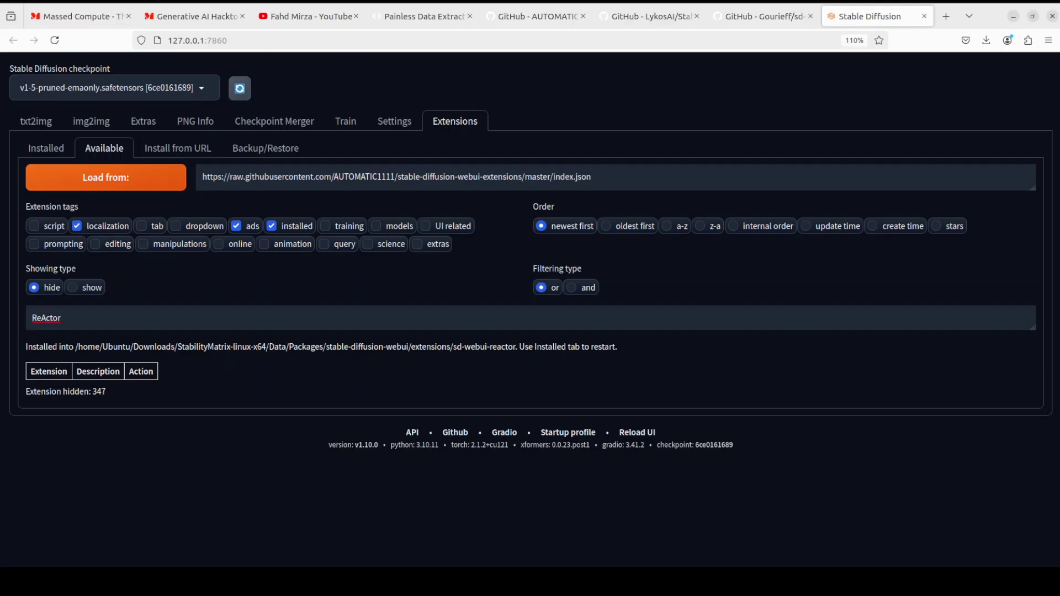
Confirm sd-webui-reactor on the refreshed Installed list, check the Stability Matrix console, and return to the reloading UI
{"action": "left_click", "coordinate": [46, 151]}
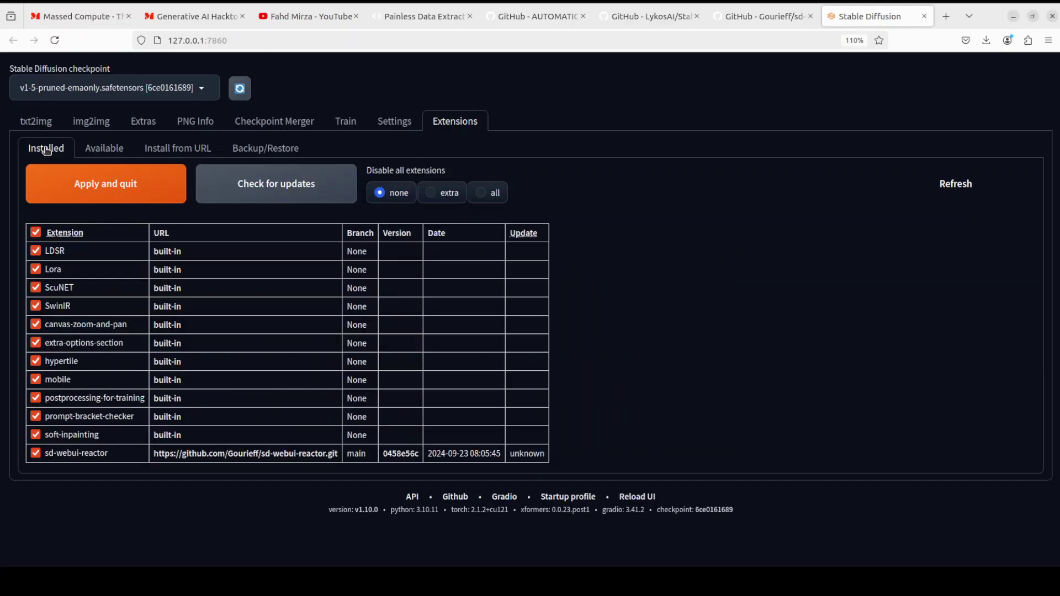
{"action": "left_click", "coordinate": [951, 183]}
{"action": "left_click", "coordinate": [950, 185]}
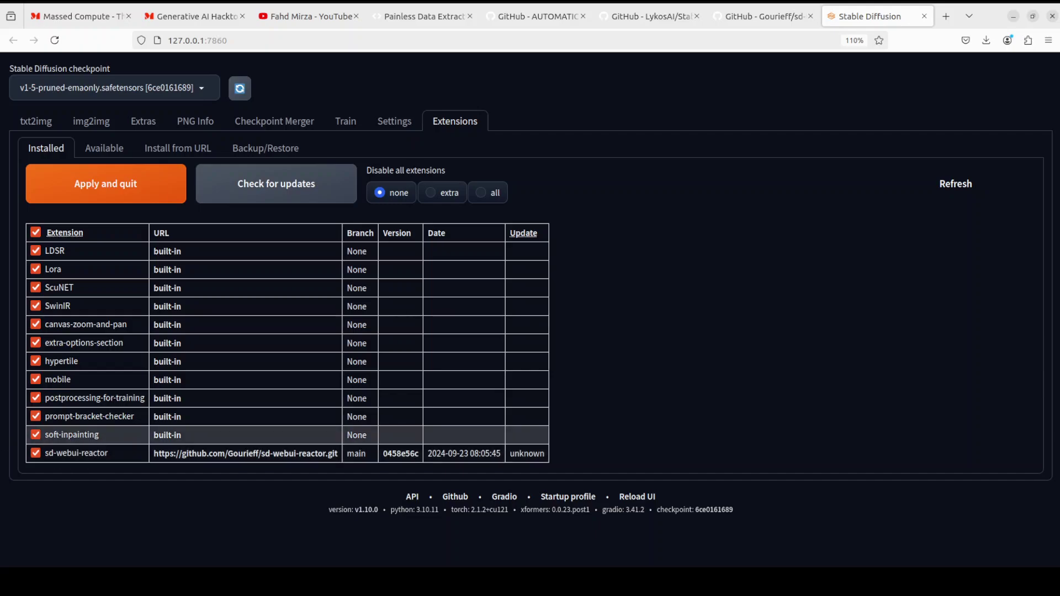
{"action": "key", "text": "alt+Tab"}
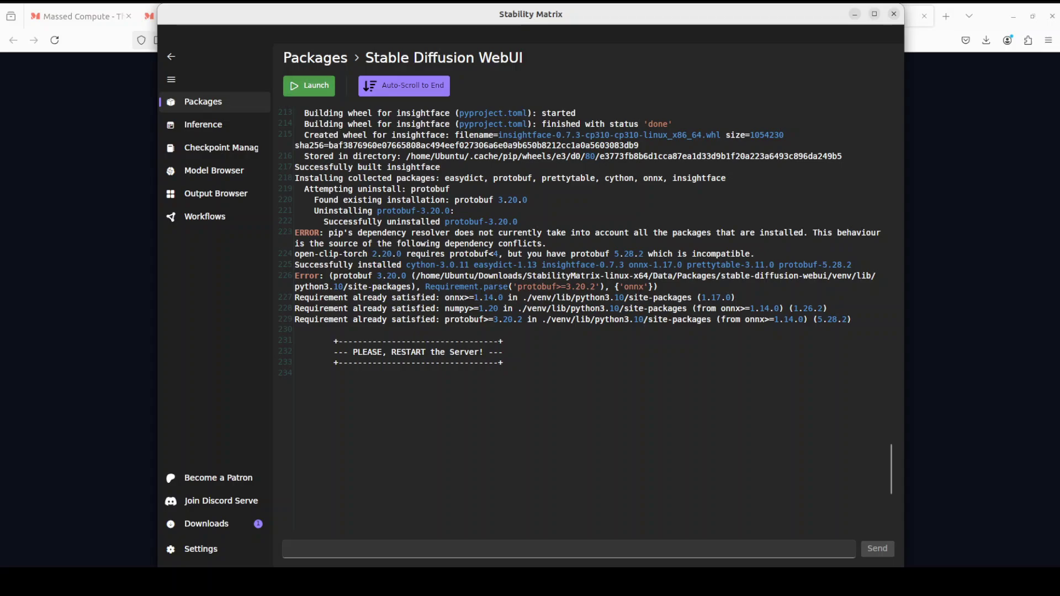
{"action": "left_click", "coordinate": [929, 45]}
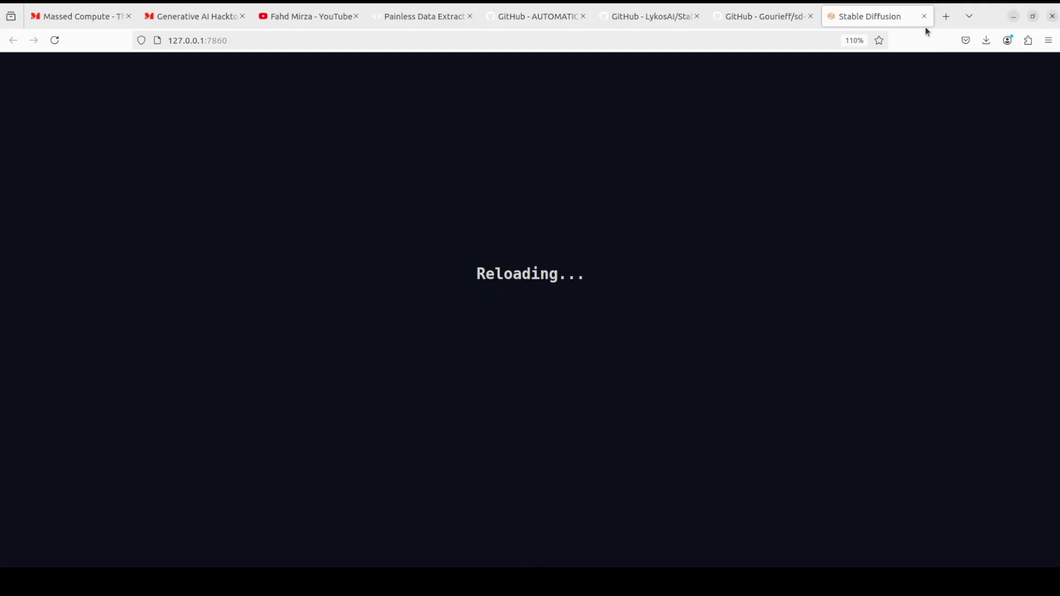
Close the WebUI browser tab and relaunch Stable Diffusion WebUI from Stability Matrix so ReActor loads
{"action": "left_click", "coordinate": [925, 18]}
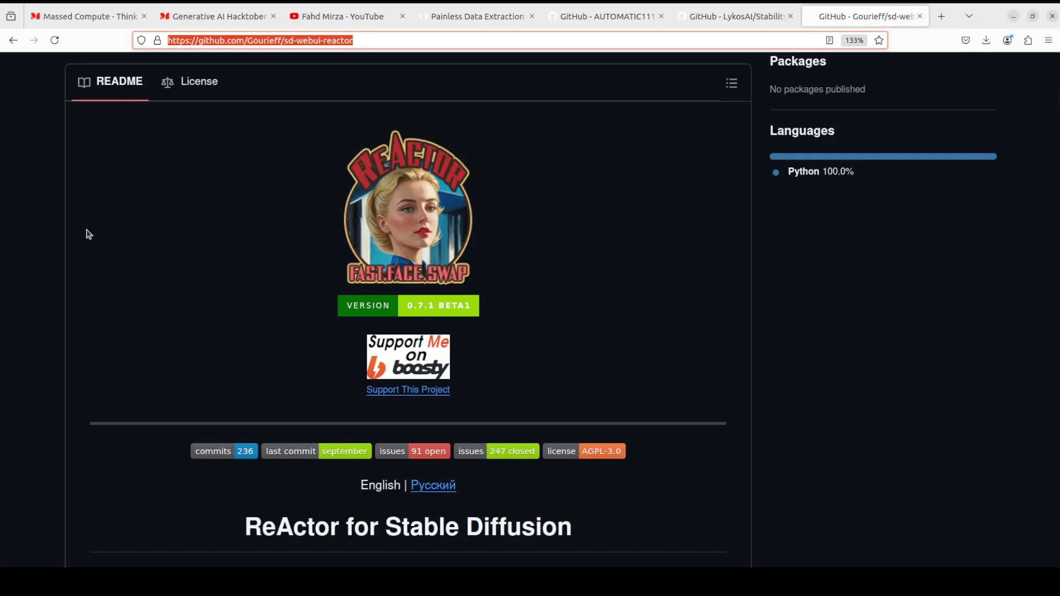
{"action": "key", "text": "alt+Tab"}
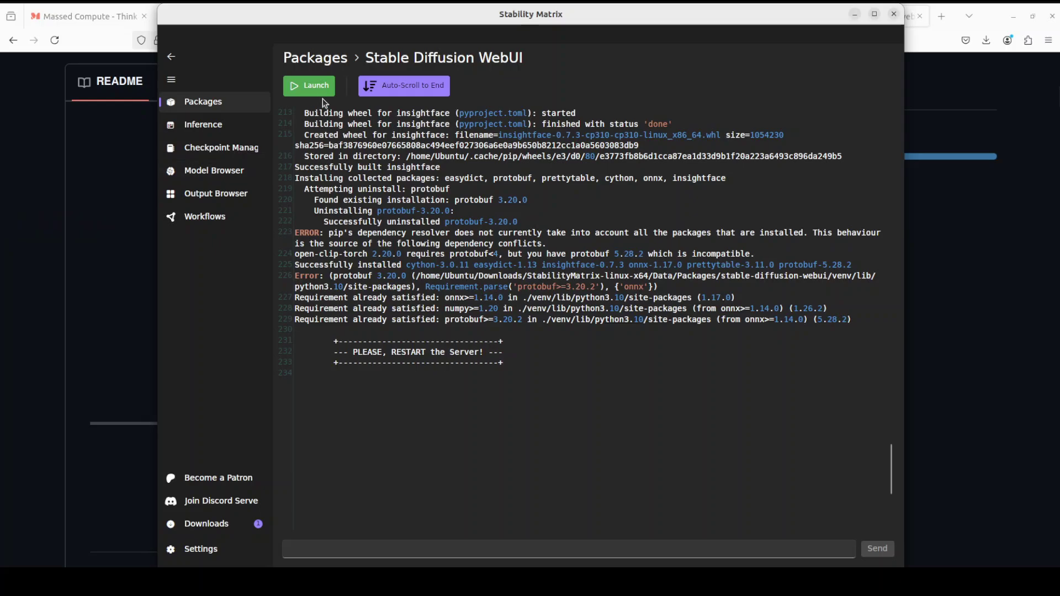
{"action": "left_click", "coordinate": [311, 89]}
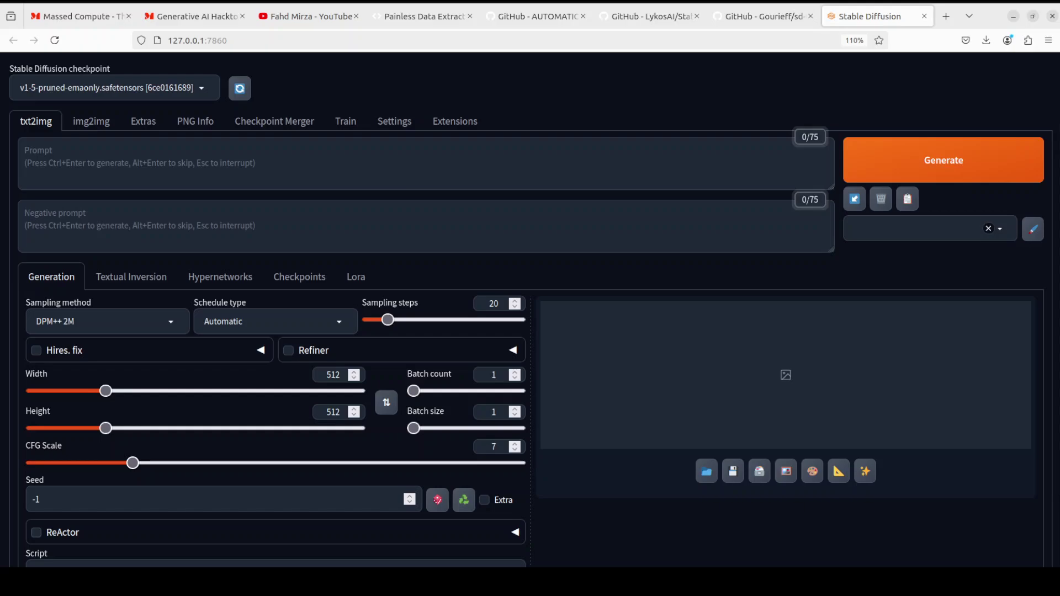
Enable the ReActor face swap and expand its settings
{"action": "left_click", "coordinate": [37, 533]}
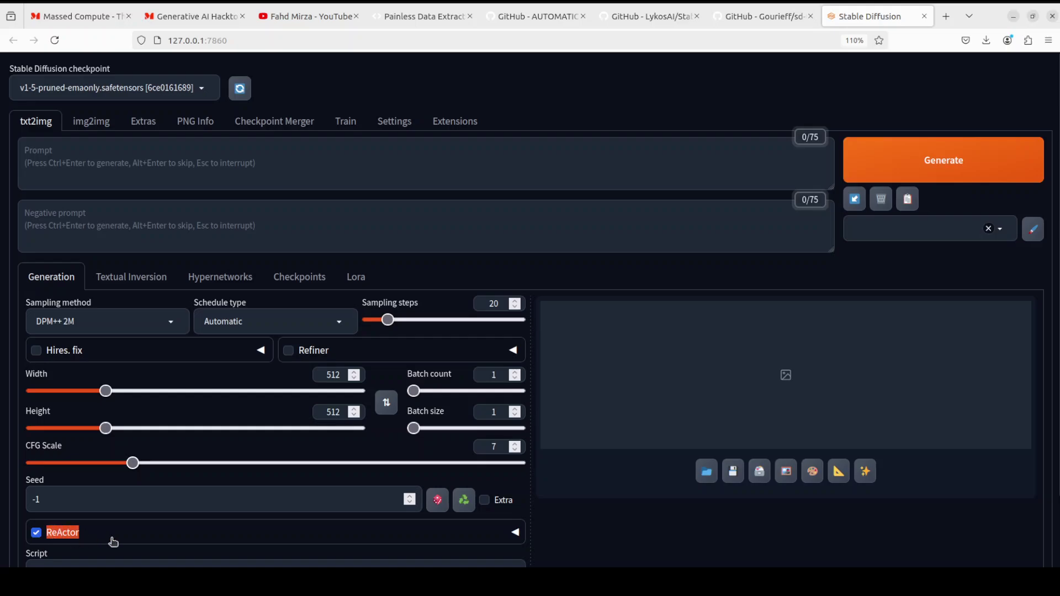
{"action": "left_click", "coordinate": [113, 540]}
{"action": "scroll", "coordinate": [259, 513], "scroll_direction": "down", "scroll_amount": 5}
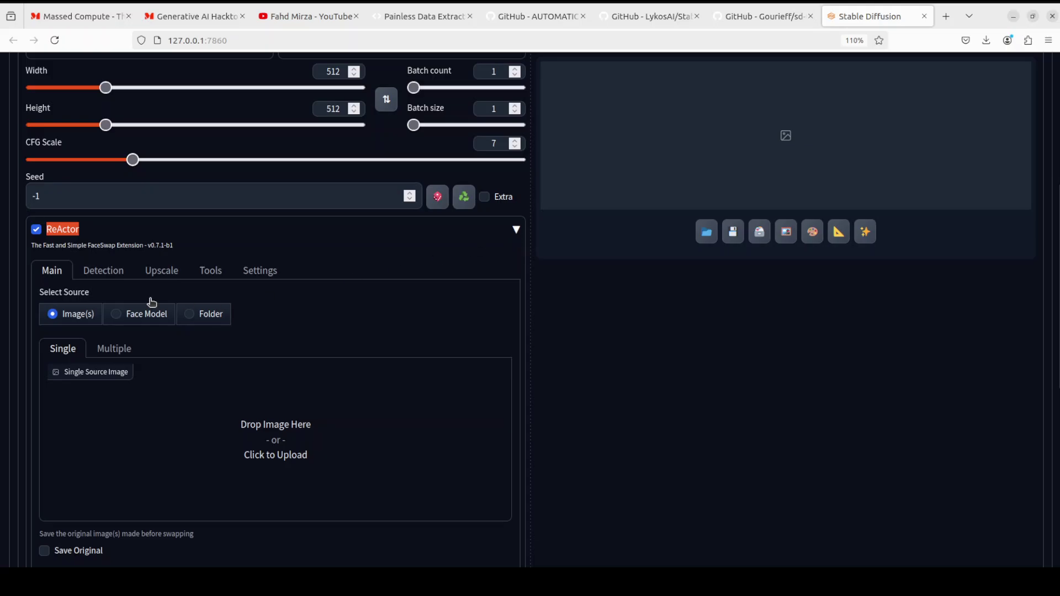
{"action": "scroll", "coordinate": [191, 354], "scroll_direction": "down", "scroll_amount": 3}
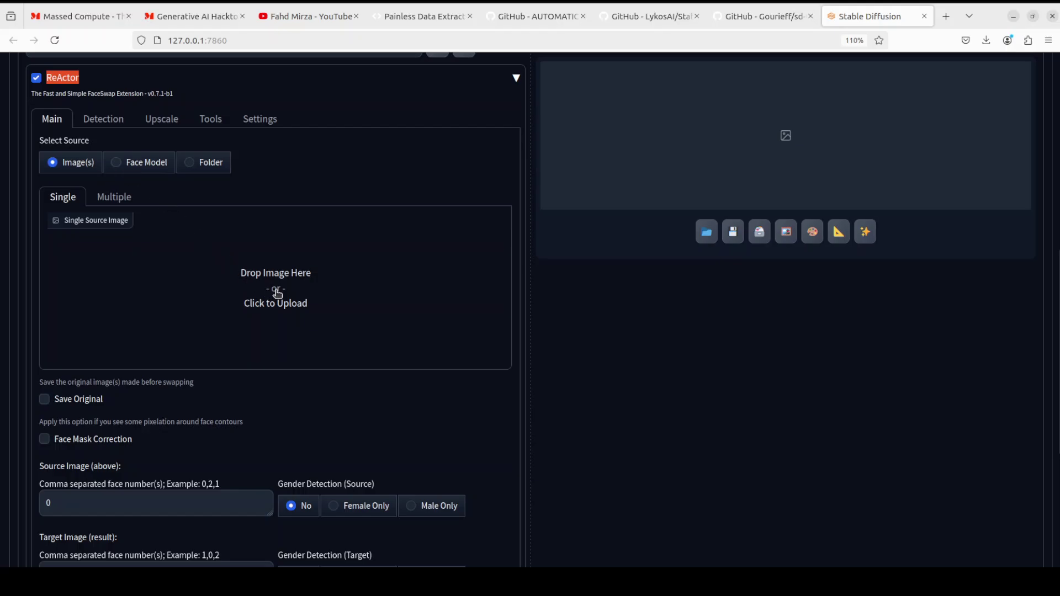
Load the green-shirt portrait photo from the Images folder as ReActor's single source image
{"action": "left_click", "coordinate": [278, 294]}
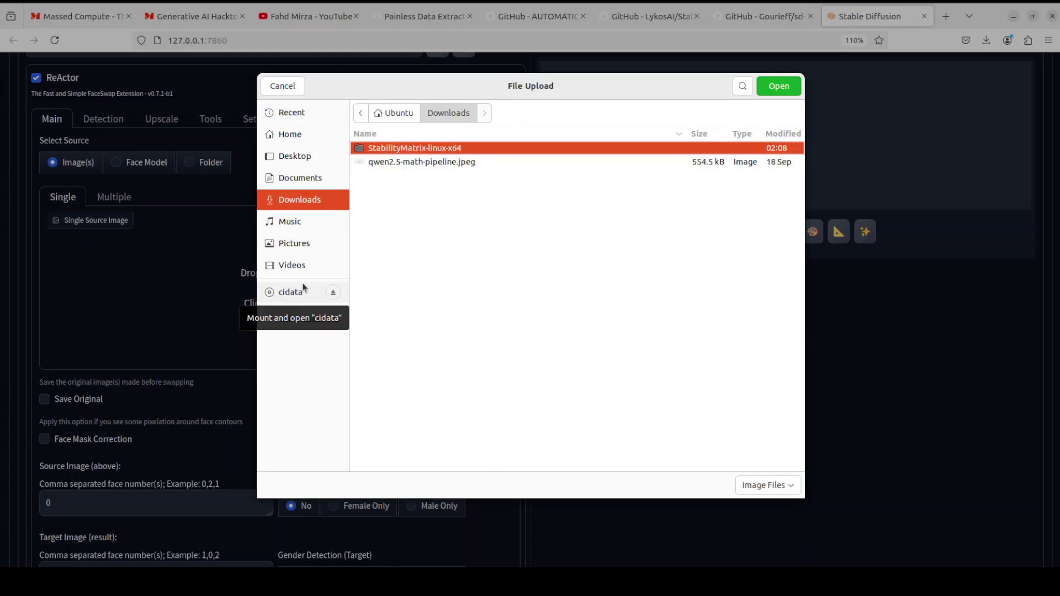
{"action": "left_click", "coordinate": [293, 134]}
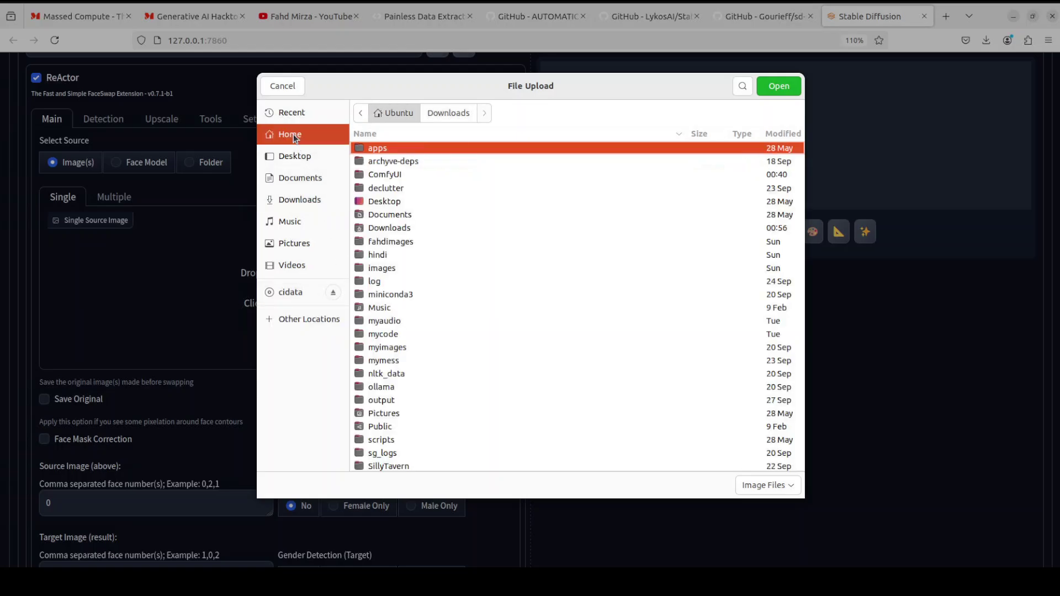
{"action": "left_click", "coordinate": [385, 270]}
{"action": "double_click", "coordinate": [385, 269]}
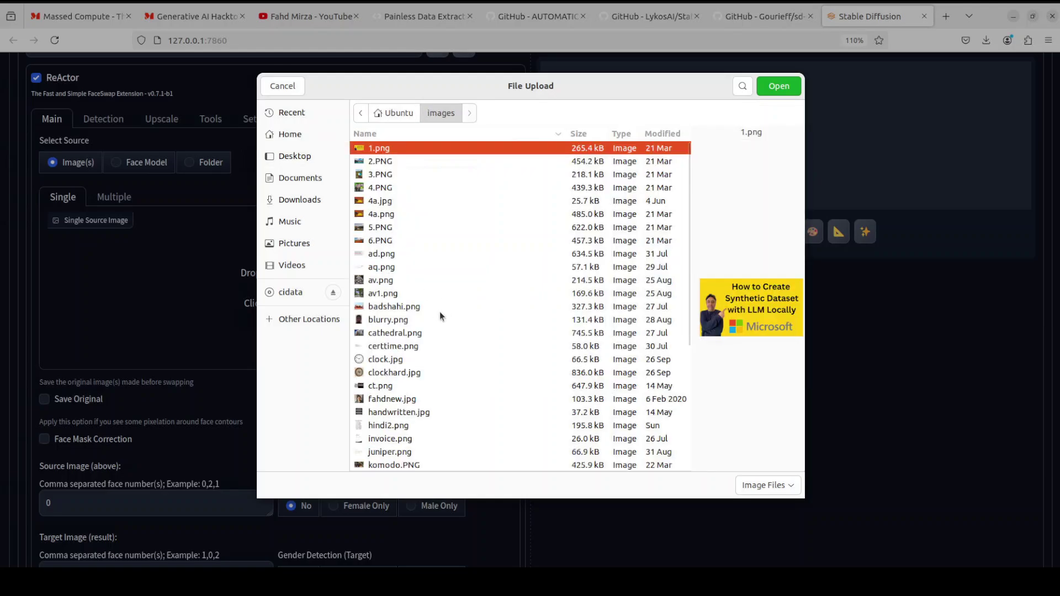
{"action": "left_click", "coordinate": [392, 399]}
{"action": "double_click", "coordinate": [392, 399]}
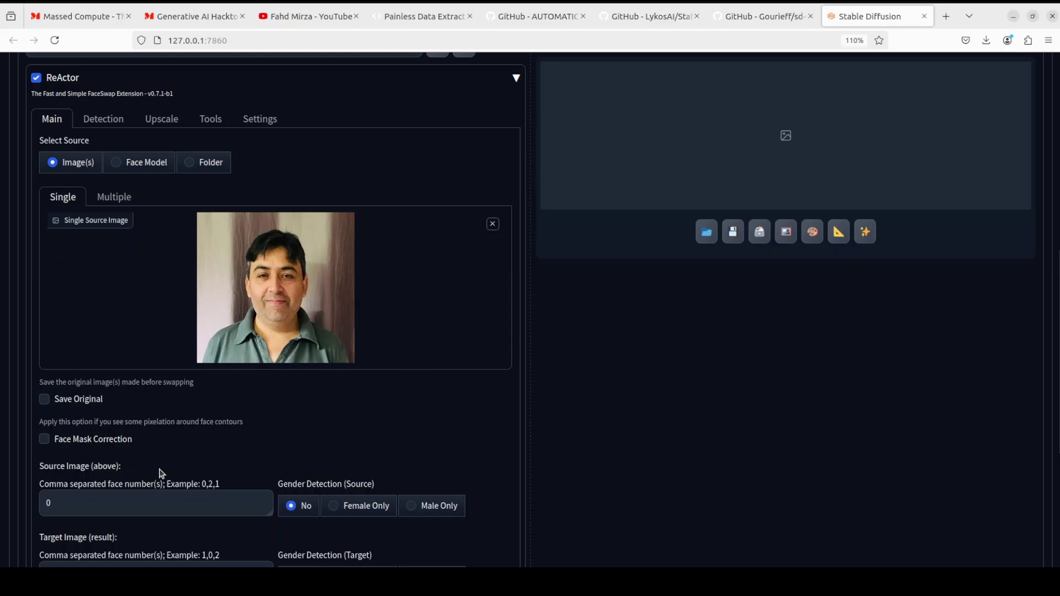
Turn on ReActor's Face Mask Correction, then return to the top of the page
{"action": "left_click", "coordinate": [44, 439]}
{"action": "scroll", "coordinate": [503, 414], "scroll_direction": "down", "scroll_amount": 3}
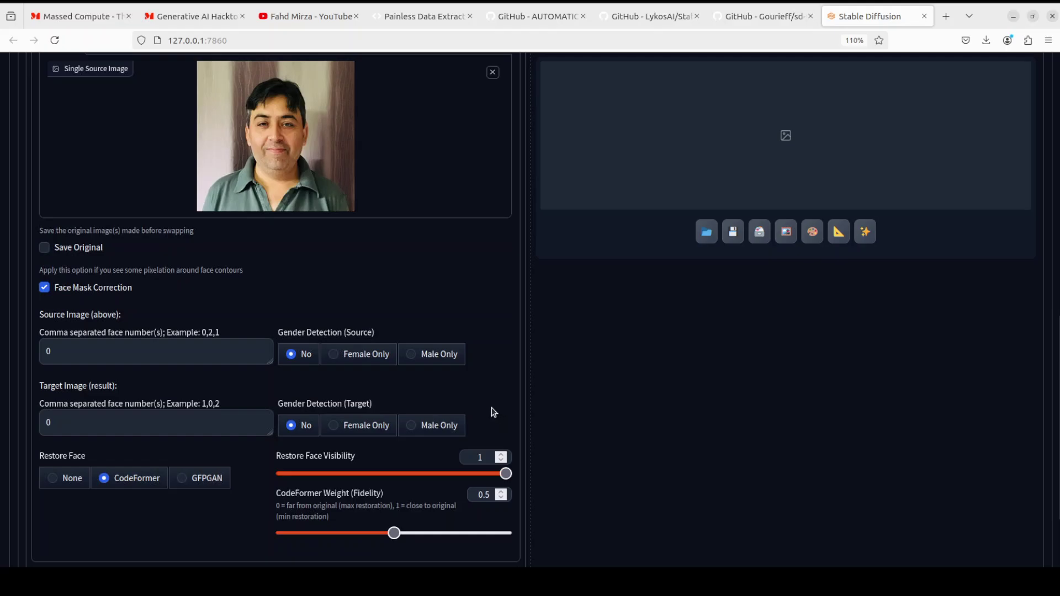
{"action": "scroll", "coordinate": [485, 410], "scroll_direction": "down", "scroll_amount": 2}
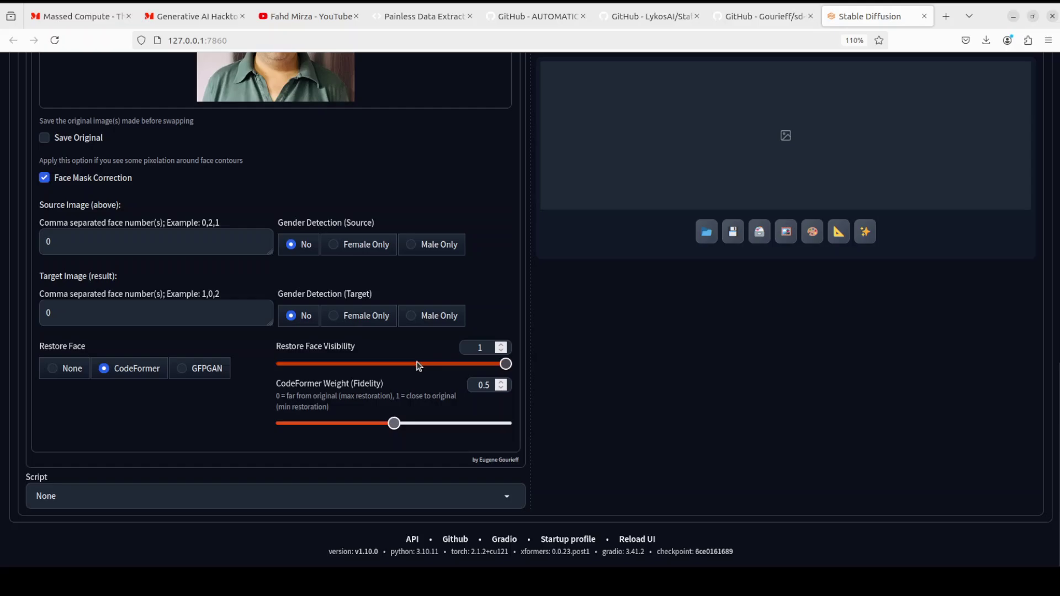
{"action": "scroll", "coordinate": [419, 366], "scroll_direction": "up", "scroll_amount": 4}
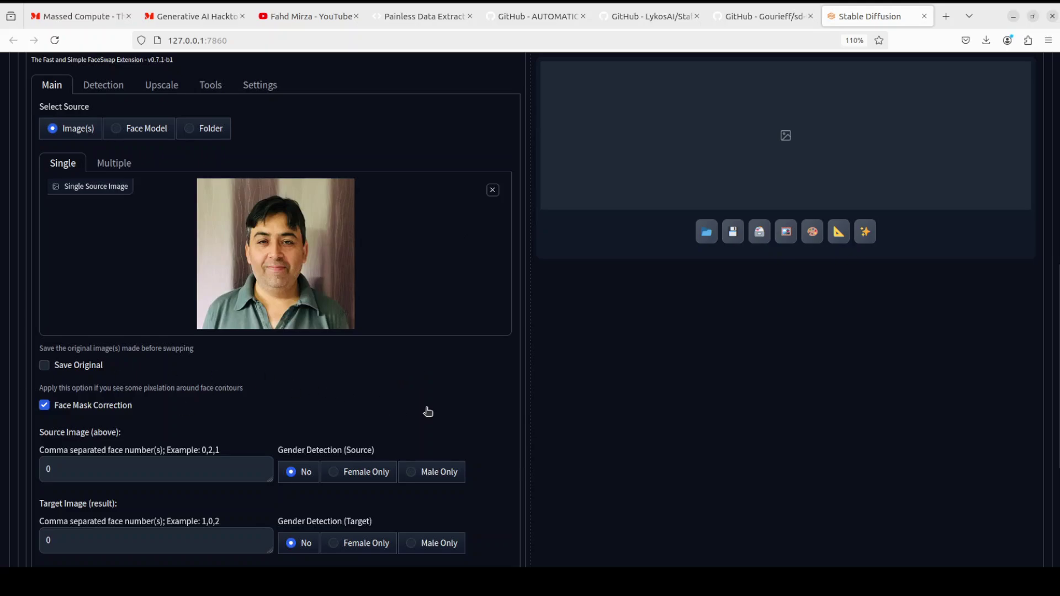
{"action": "scroll", "coordinate": [430, 411], "scroll_direction": "up", "scroll_amount": 1}
{"action": "scroll", "coordinate": [429, 411], "scroll_direction": "up", "scroll_amount": 4}
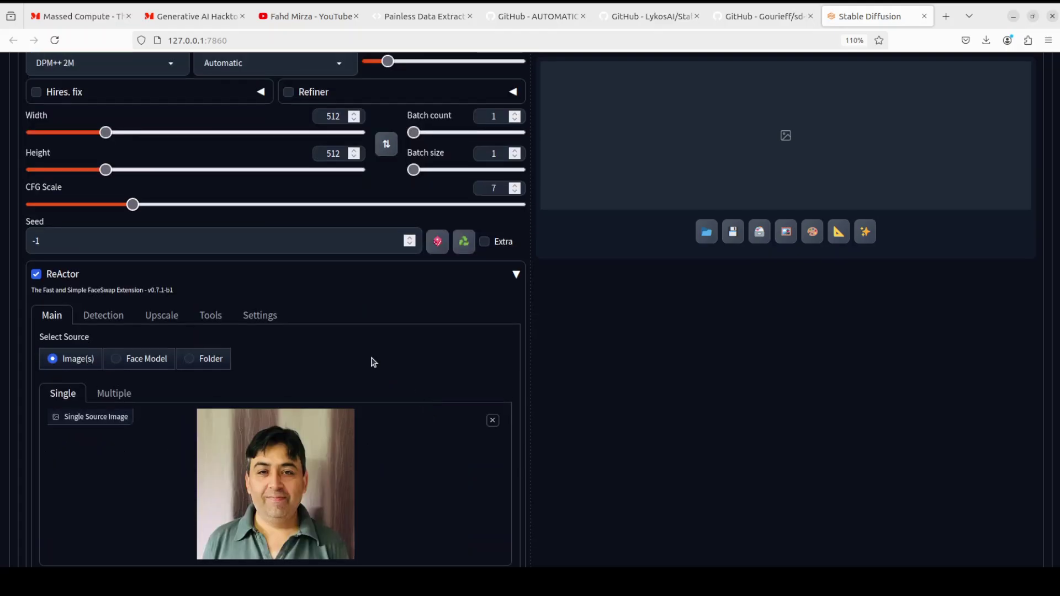
{"action": "scroll", "coordinate": [373, 363], "scroll_direction": "up", "scroll_amount": 5}
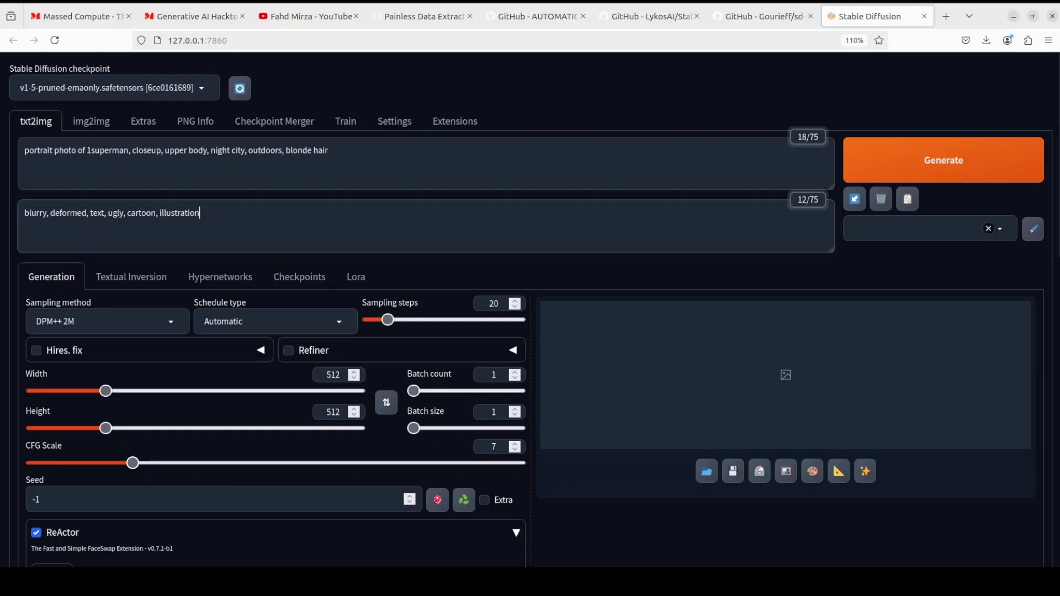
Set the txt2img height to 768 and the CFG Scale to 6
{"action": "double_click", "coordinate": [322, 412]}
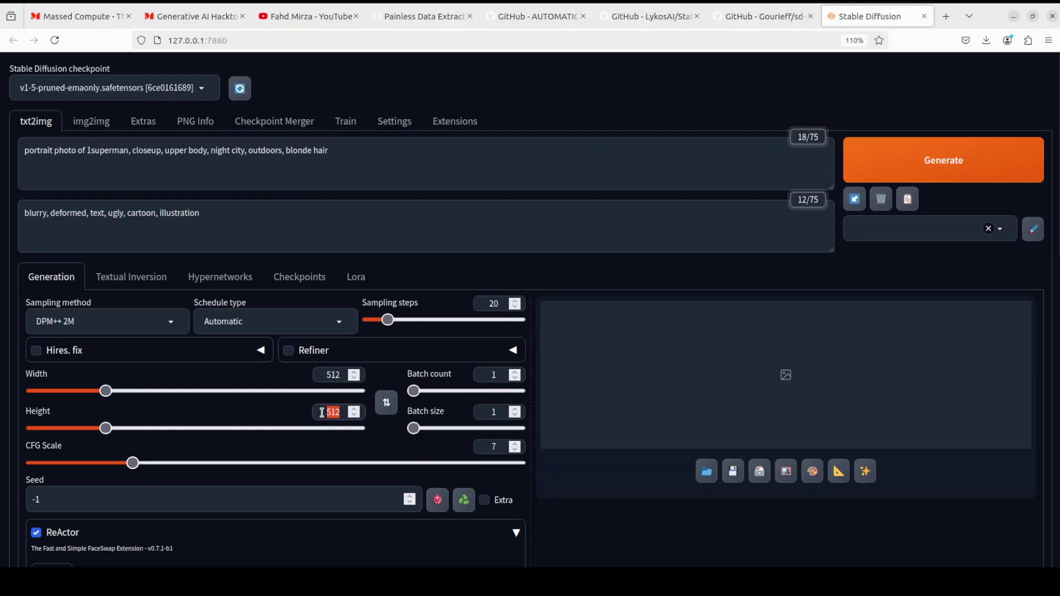
{"action": "type", "text": "768"}
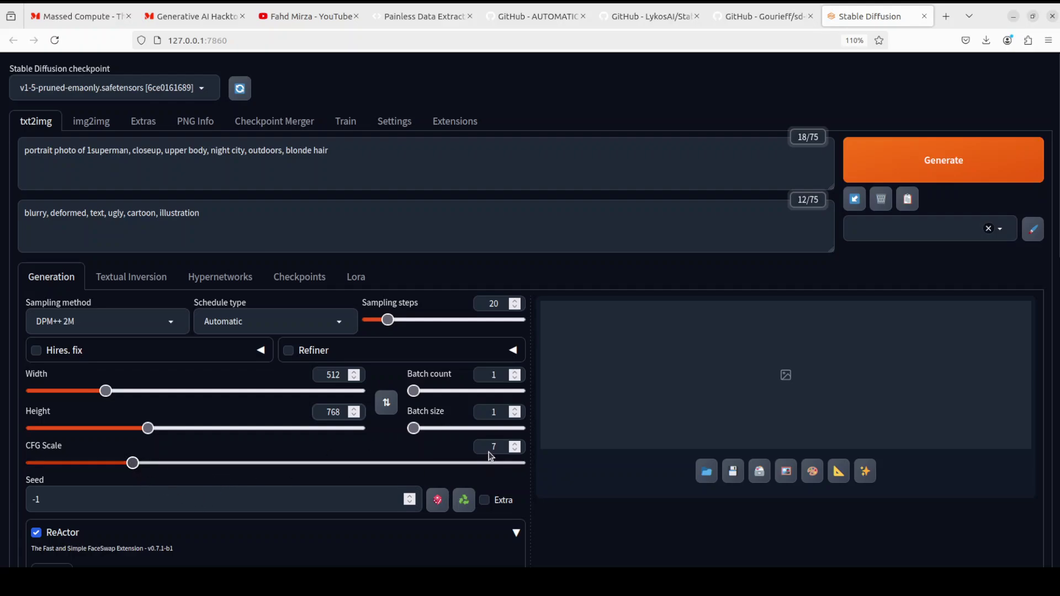
{"action": "left_click_drag", "start_coordinate": [492, 445], "coordinate": [500, 446]}
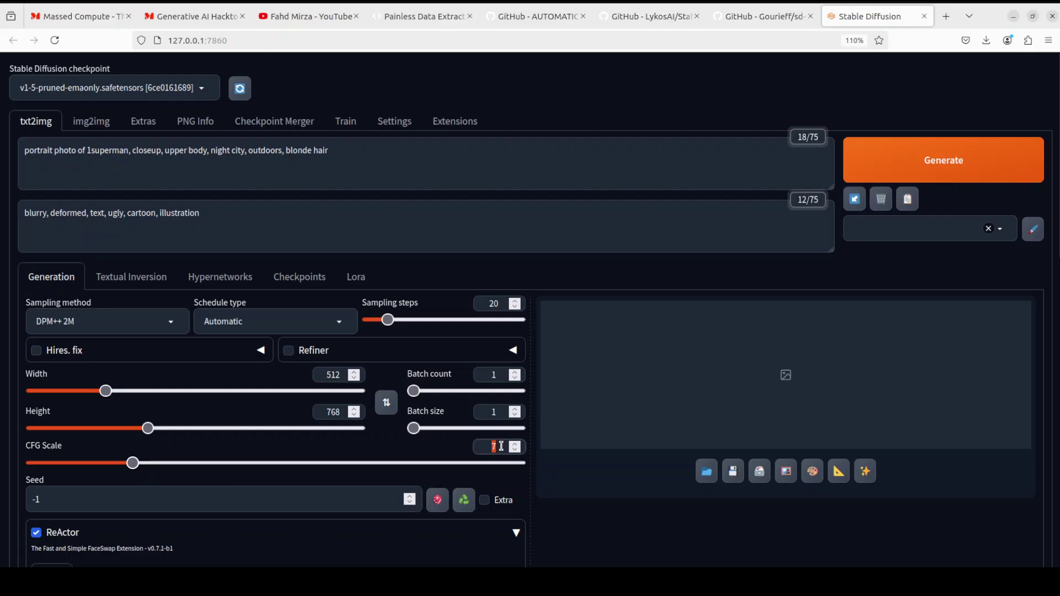
{"action": "type", "text": "6"}
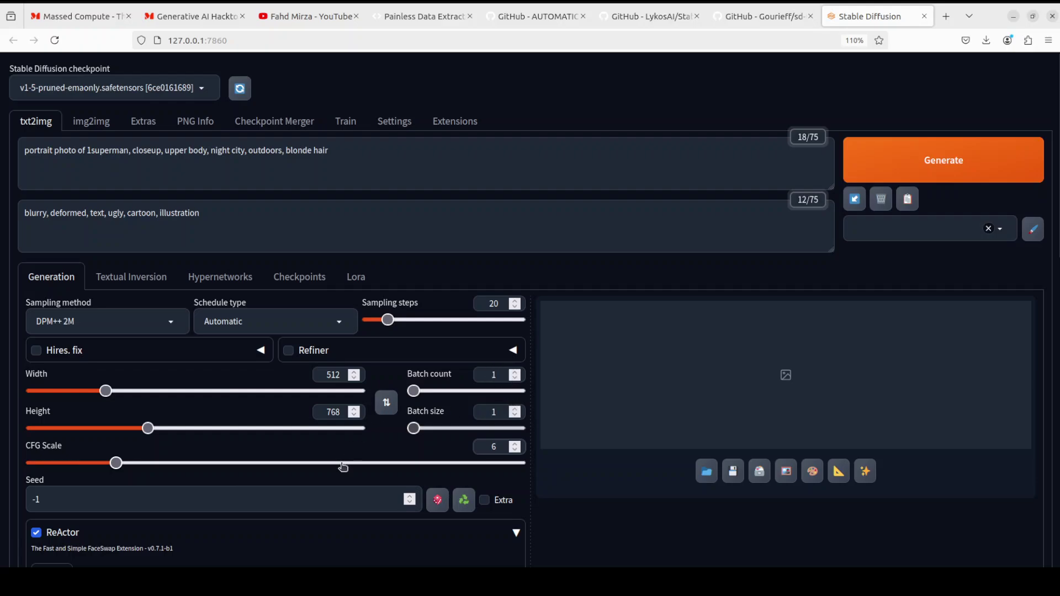
Set the sampling steps to 30
{"action": "scroll", "coordinate": [331, 456], "scroll_direction": "down", "scroll_amount": 1}
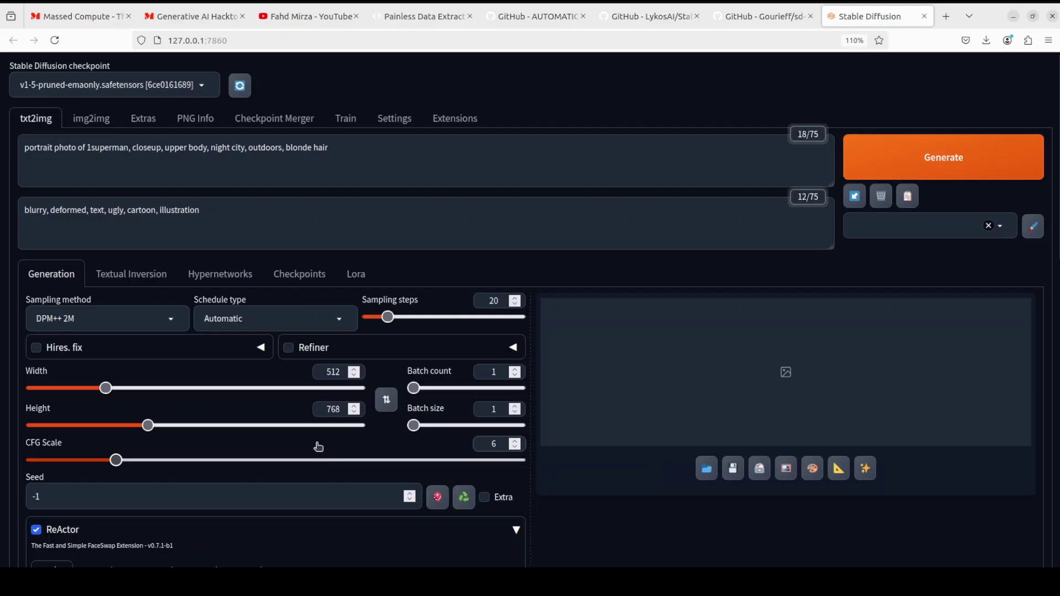
{"action": "scroll", "coordinate": [316, 438], "scroll_direction": "down", "scroll_amount": 2}
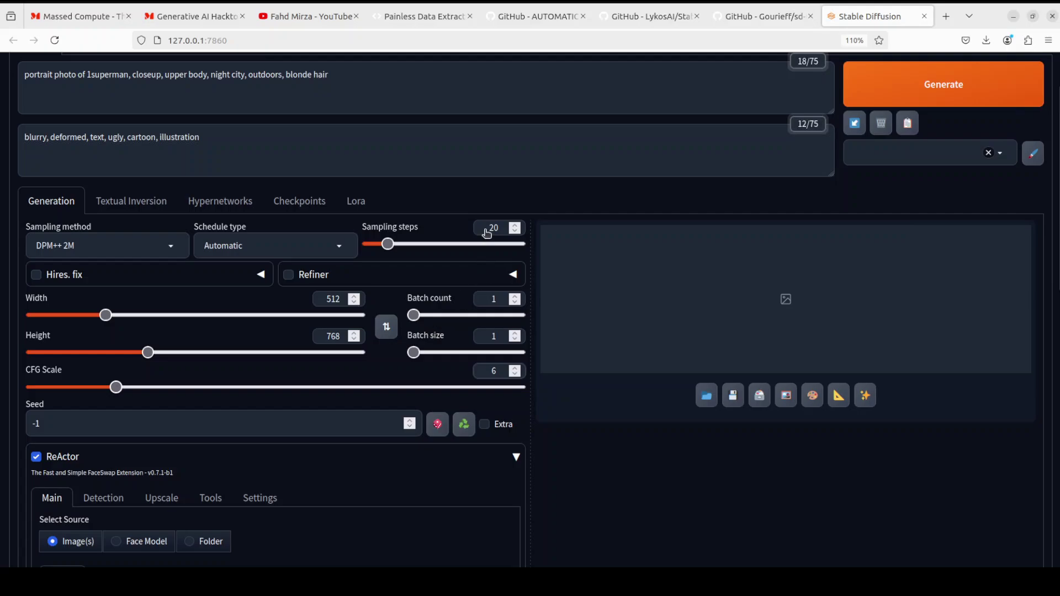
{"action": "double_click", "coordinate": [490, 228]}
{"action": "type", "text": "30"}
{"action": "key", "text": "ctrl+z"}
{"action": "double_click", "coordinate": [499, 226]}
{"action": "type", "text": "30"}
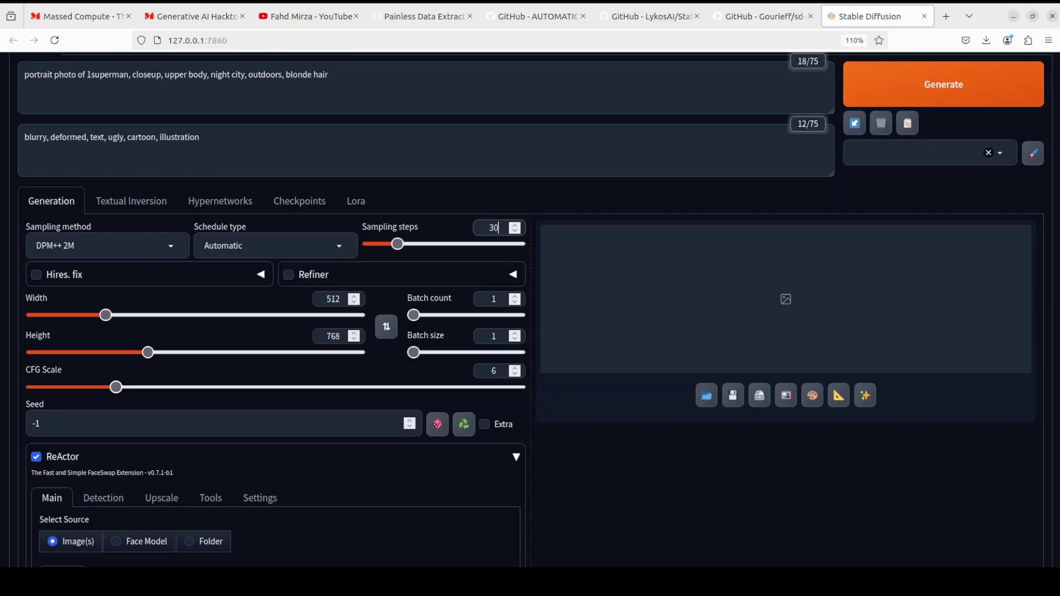
{"action": "scroll", "coordinate": [530, 309], "scroll_direction": "down", "scroll_amount": 2}
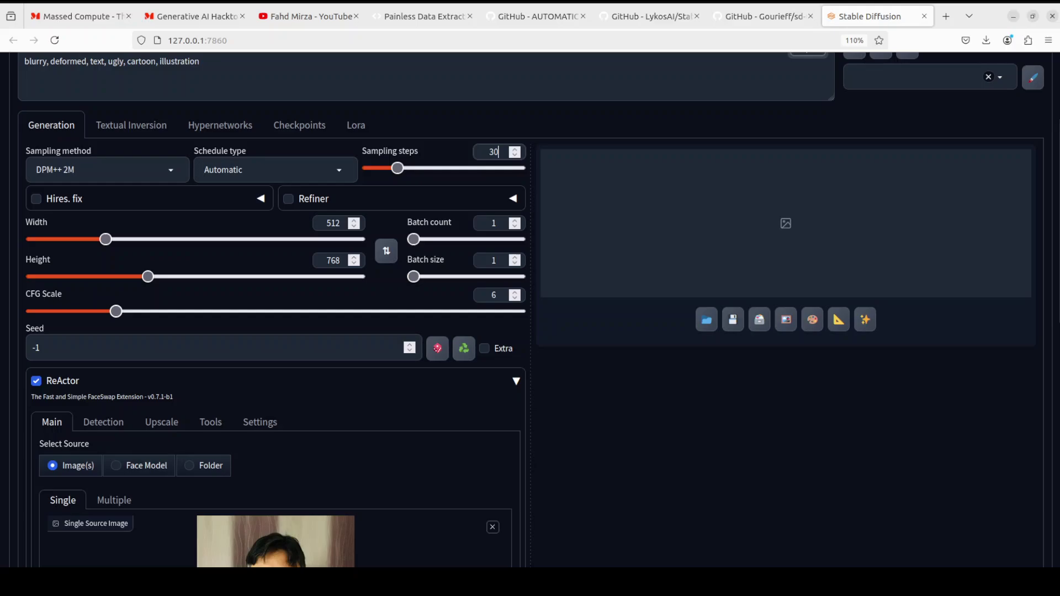
{"action": "scroll", "coordinate": [530, 309], "scroll_direction": "up", "scroll_amount": 3}
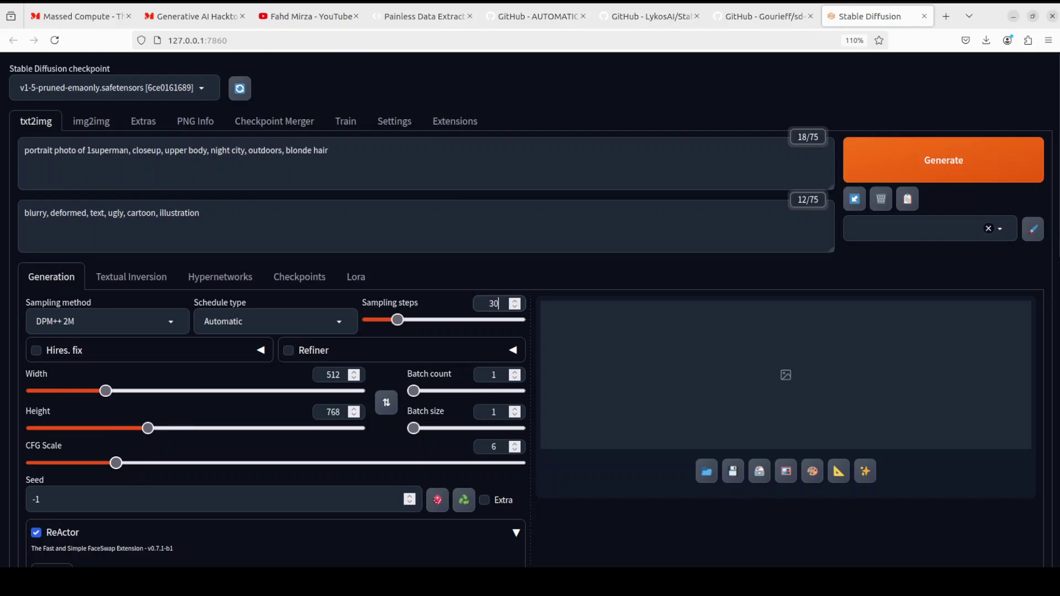
Generate the 512x768 Superman portrait with the ReActor face swap applied
{"action": "left_click", "coordinate": [943, 160]}
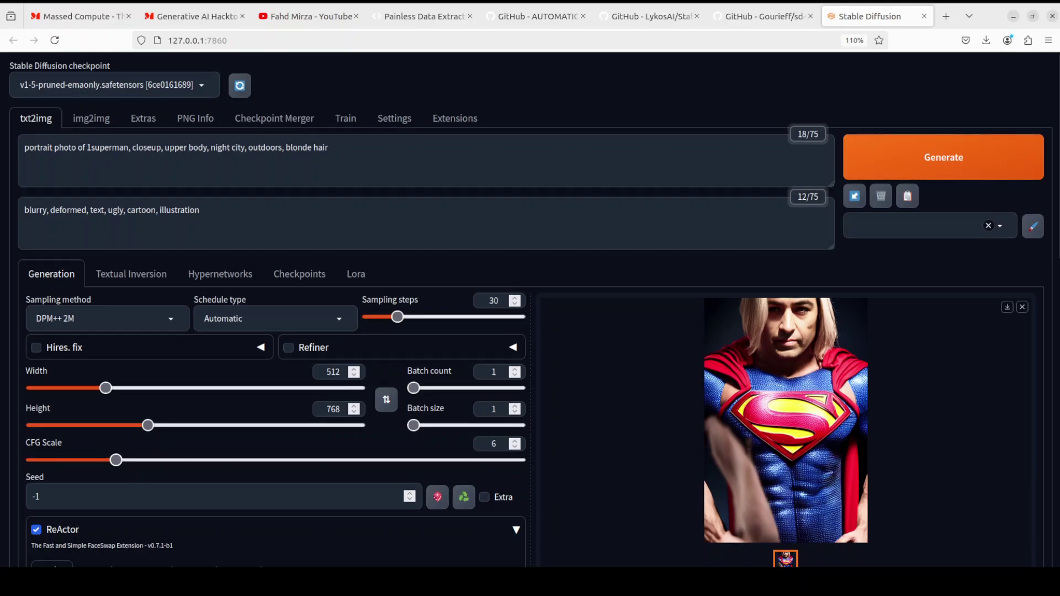
{"action": "scroll", "coordinate": [530, 309], "scroll_direction": "down", "scroll_amount": 2}
{"action": "scroll", "coordinate": [530, 309], "scroll_direction": "down", "scroll_amount": 4}
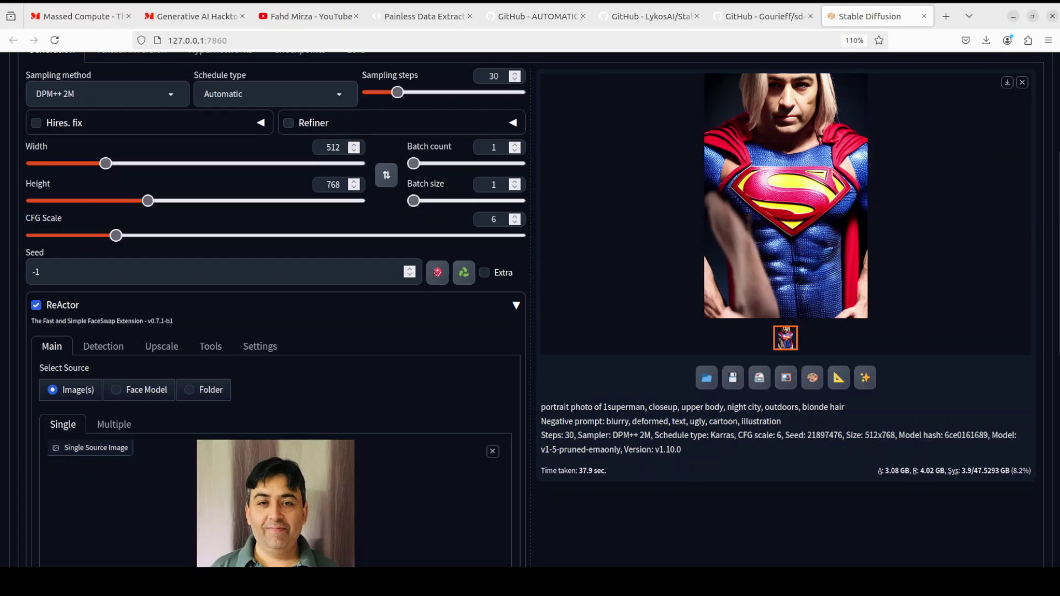
{"action": "scroll", "coordinate": [530, 309], "scroll_direction": "down", "scroll_amount": 2}
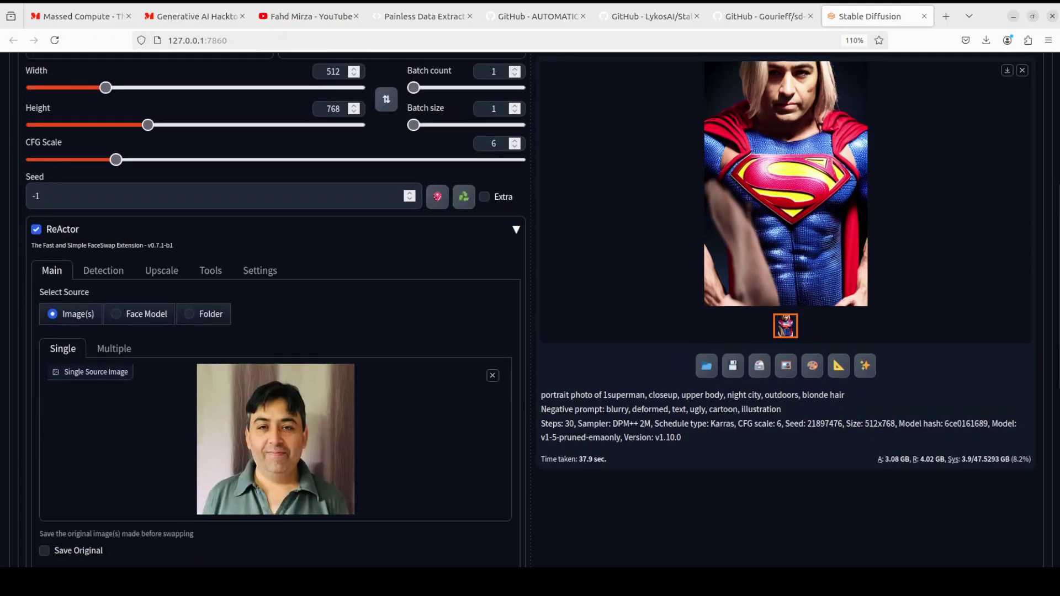
{"action": "scroll", "coordinate": [276, 310], "scroll_direction": "down", "scroll_amount": 2}
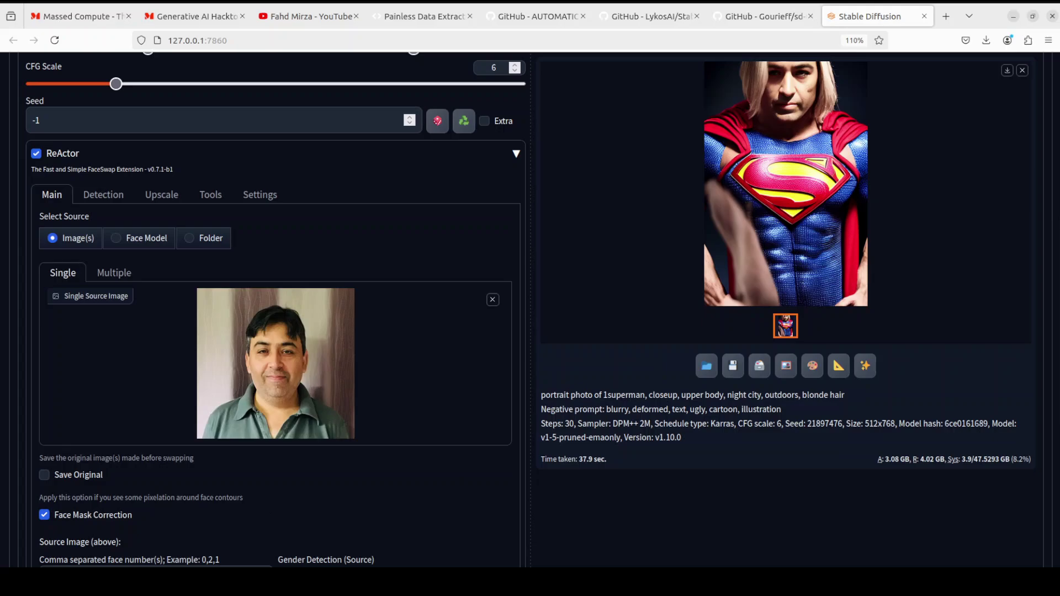
{"action": "scroll", "coordinate": [276, 309], "scroll_direction": "down", "scroll_amount": 4}
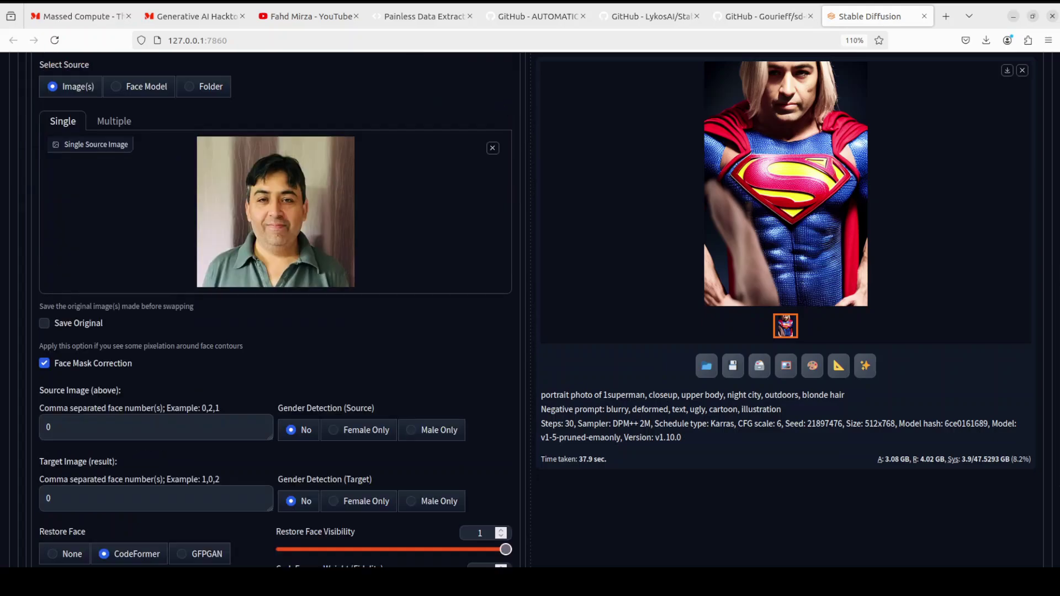
{"action": "scroll", "coordinate": [276, 309], "scroll_direction": "down", "scroll_amount": 2}
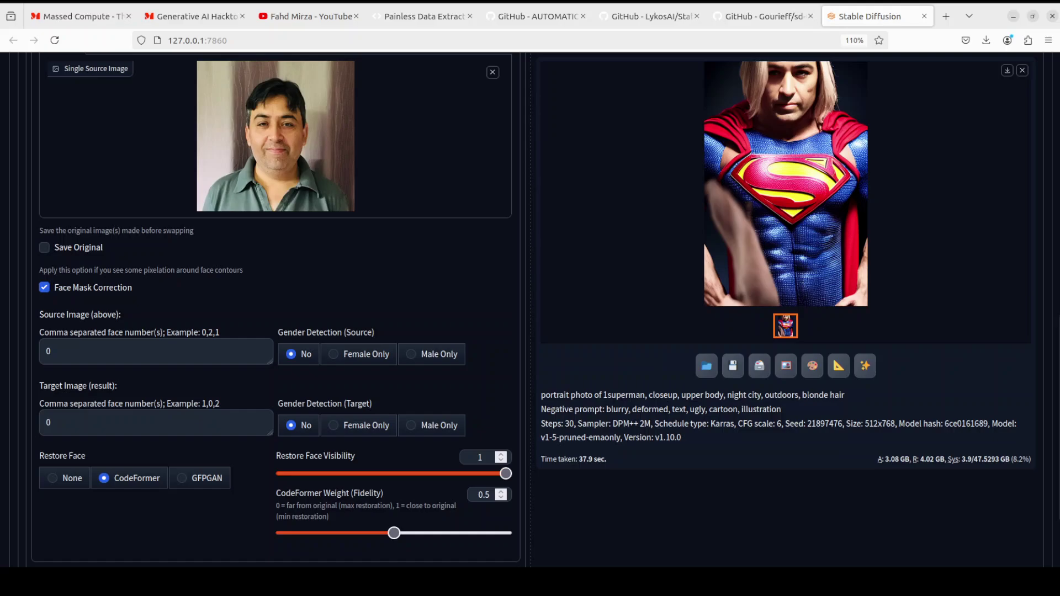
{"action": "scroll", "coordinate": [276, 309], "scroll_direction": "down", "scroll_amount": 2}
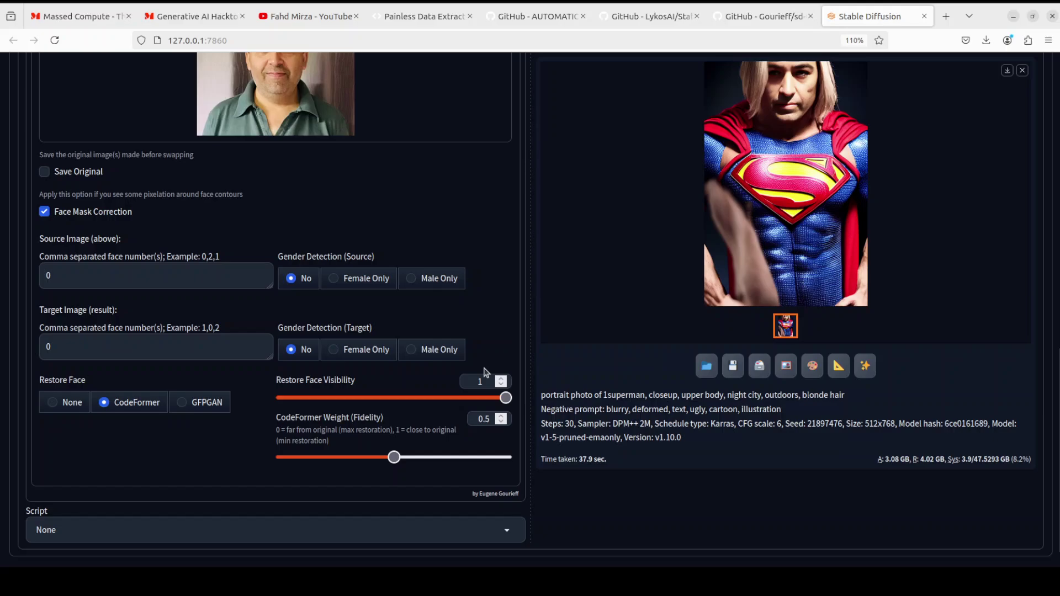
{"action": "scroll", "coordinate": [485, 372], "scroll_direction": "up", "scroll_amount": 4}
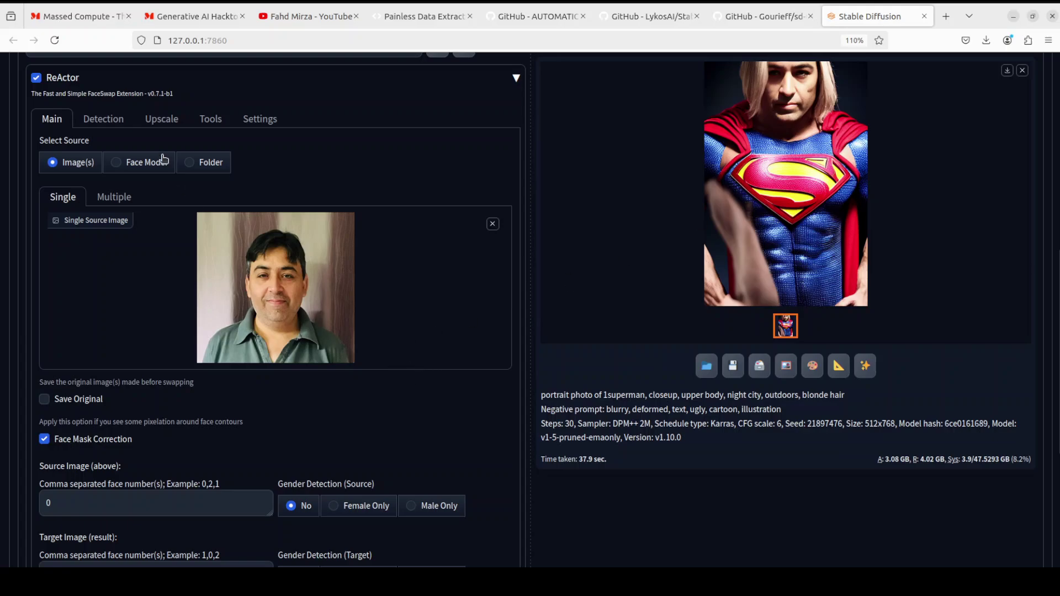
In ReActor's Upscale tab, choose R-ESRGAN 4x+ and set the scale factor to 1.4
{"action": "left_click", "coordinate": [157, 127]}
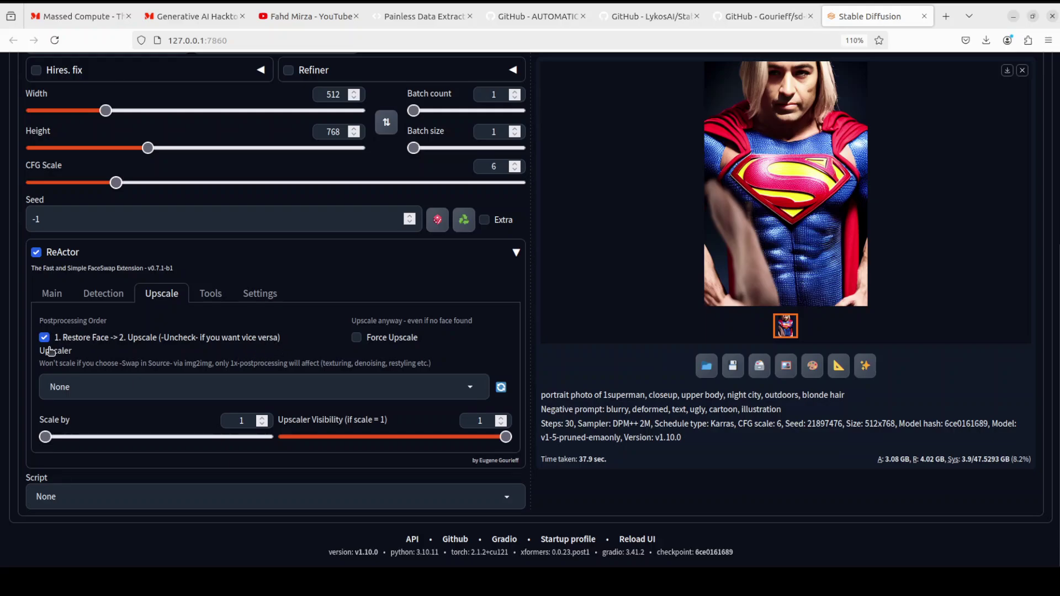
{"action": "left_click", "coordinate": [178, 389]}
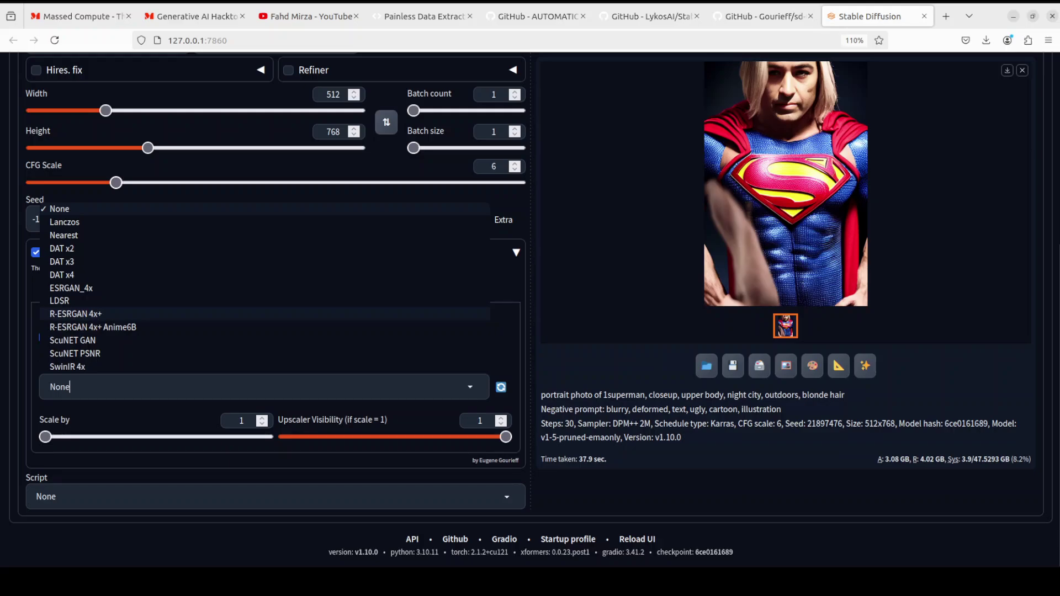
{"action": "left_click", "coordinate": [118, 316]}
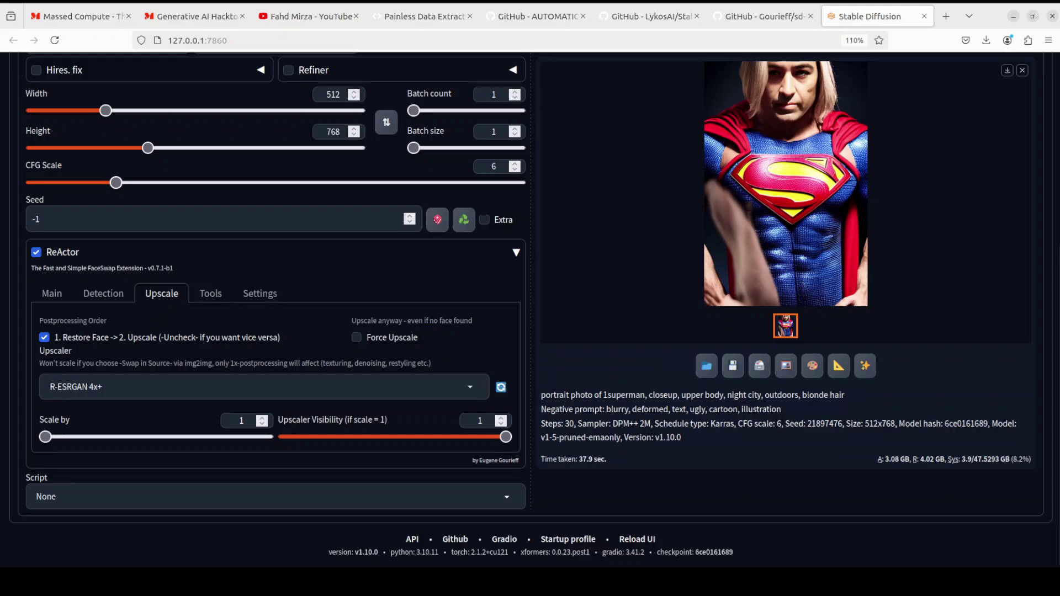
{"action": "left_click_drag", "start_coordinate": [45, 437], "coordinate": [78, 440]}
{"action": "scroll", "coordinate": [775, 452], "scroll_direction": "up", "scroll_amount": 5}
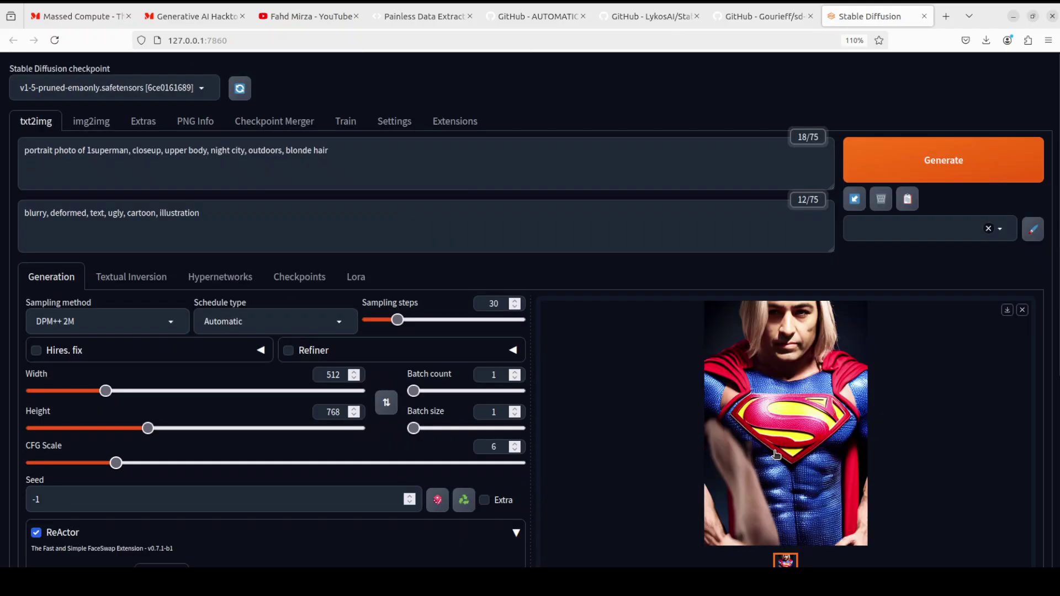
Generate a new Superman portrait showing the swapped-in dark-haired face
{"action": "left_click", "coordinate": [921, 164]}
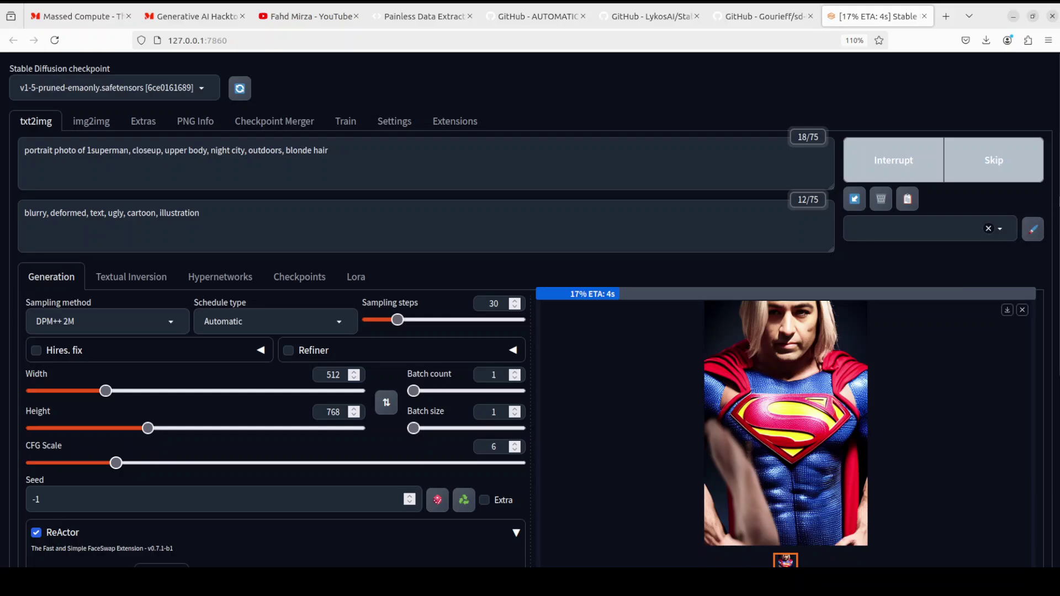
{"action": "scroll", "coordinate": [530, 310], "scroll_direction": "down", "scroll_amount": 2}
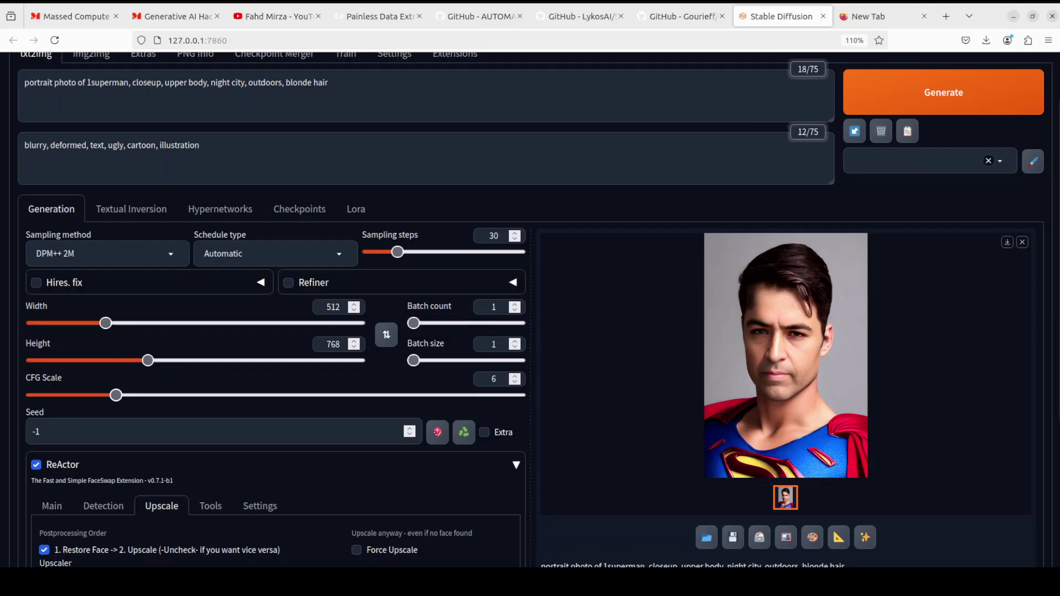
{"action": "scroll", "coordinate": [530, 309], "scroll_direction": "up", "scroll_amount": 2}
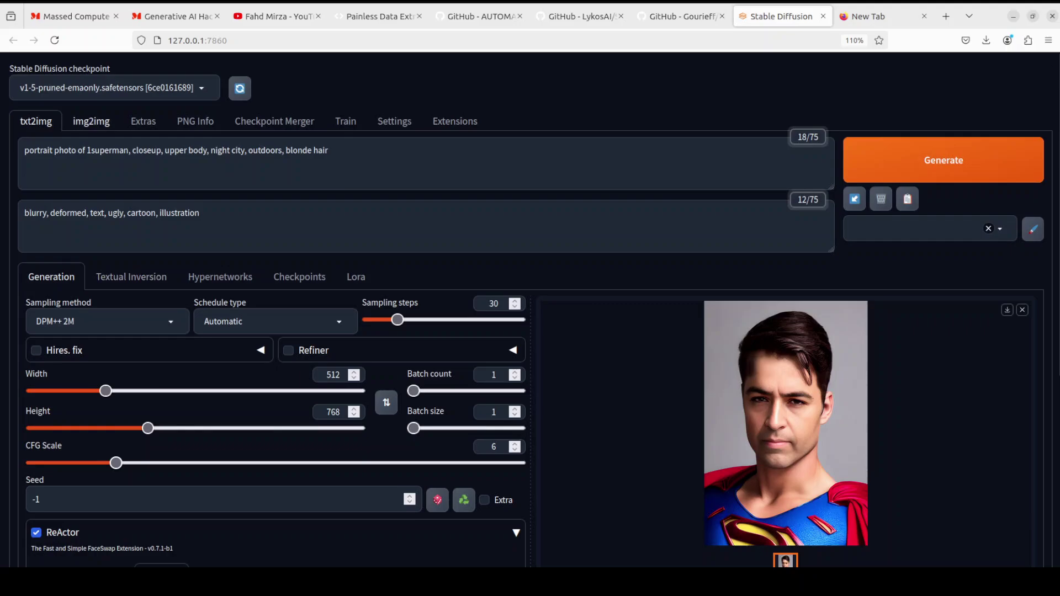
Switch to img2img, then enable and expand the ReActor face swap section
{"action": "left_click", "coordinate": [92, 123]}
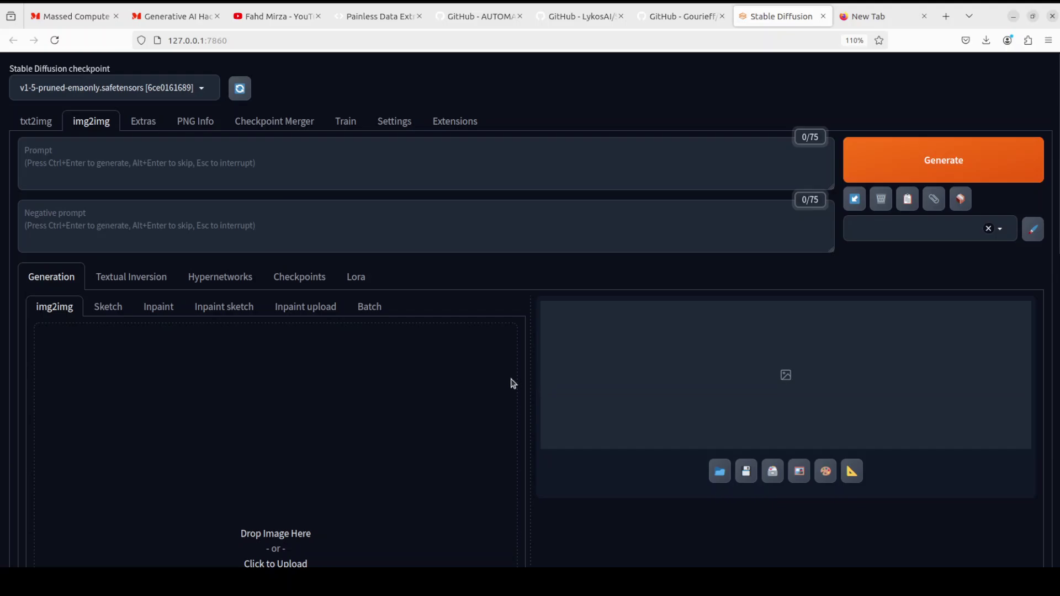
{"action": "scroll", "coordinate": [522, 381], "scroll_direction": "down", "scroll_amount": 5}
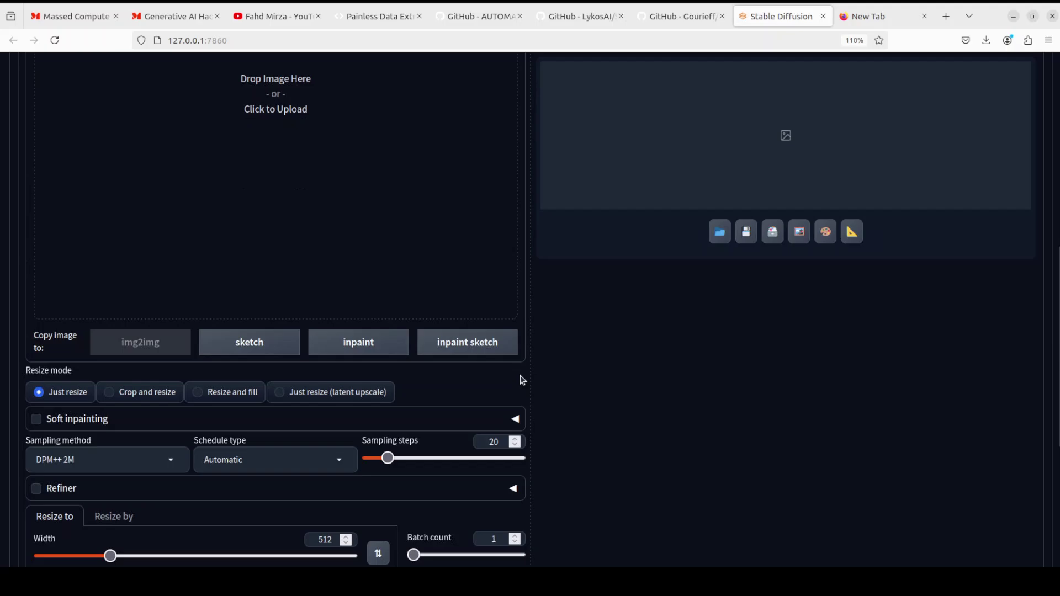
{"action": "scroll", "coordinate": [523, 381], "scroll_direction": "down", "scroll_amount": 3}
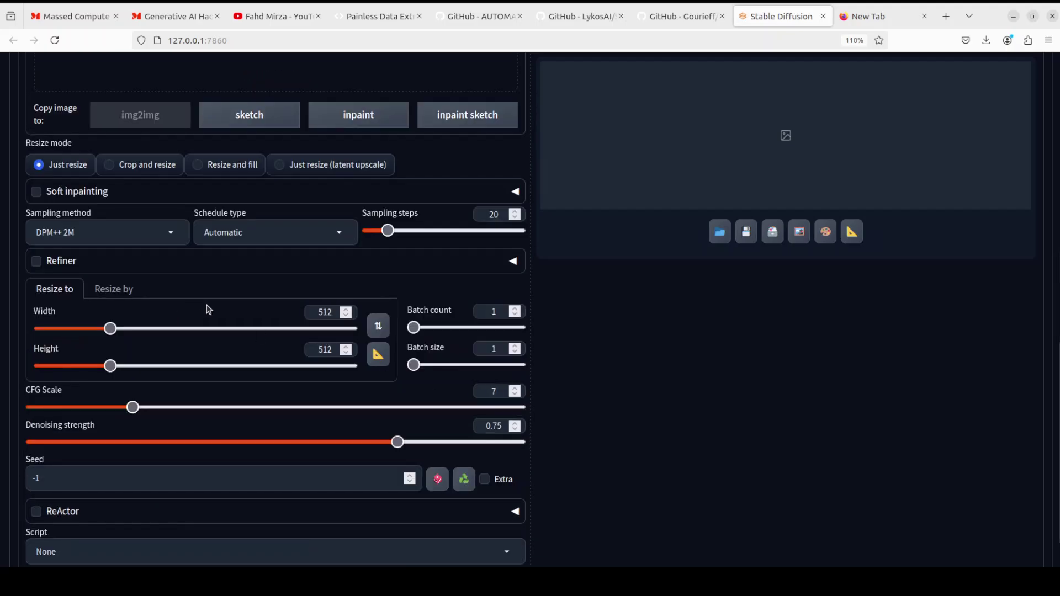
{"action": "scroll", "coordinate": [217, 307], "scroll_direction": "down", "scroll_amount": 1}
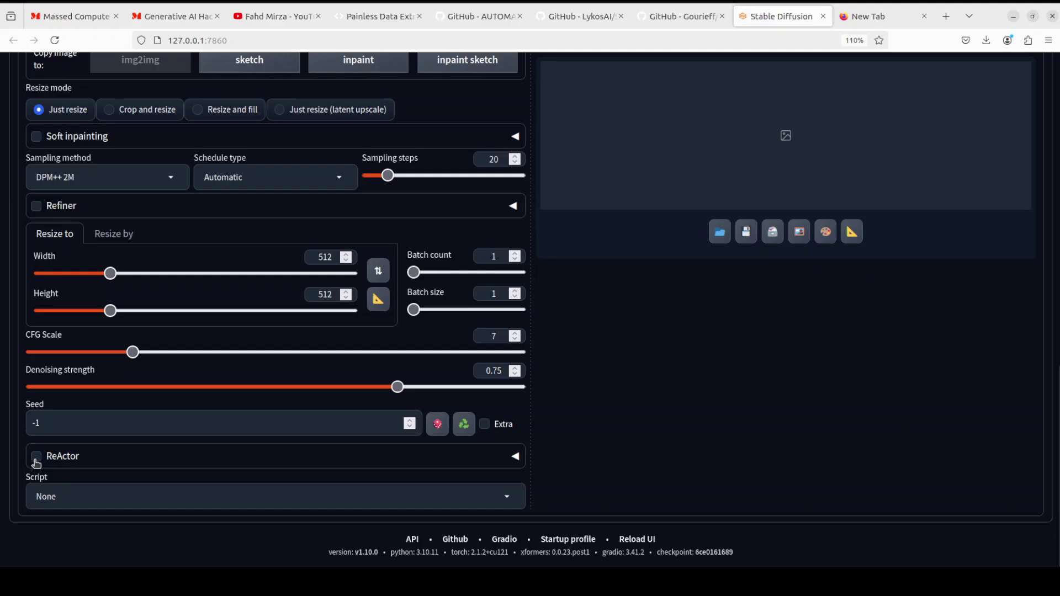
{"action": "left_click", "coordinate": [36, 456]}
{"action": "left_click", "coordinate": [515, 456]}
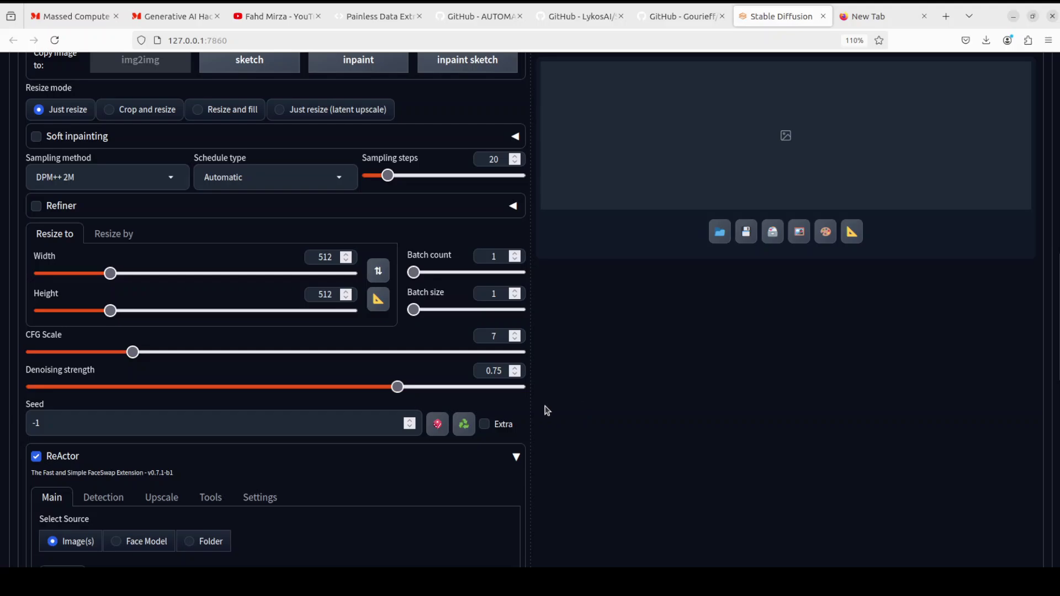
Upload the man's face photo as ReActor's single source image
{"action": "scroll", "coordinate": [545, 408], "scroll_direction": "down", "scroll_amount": 4}
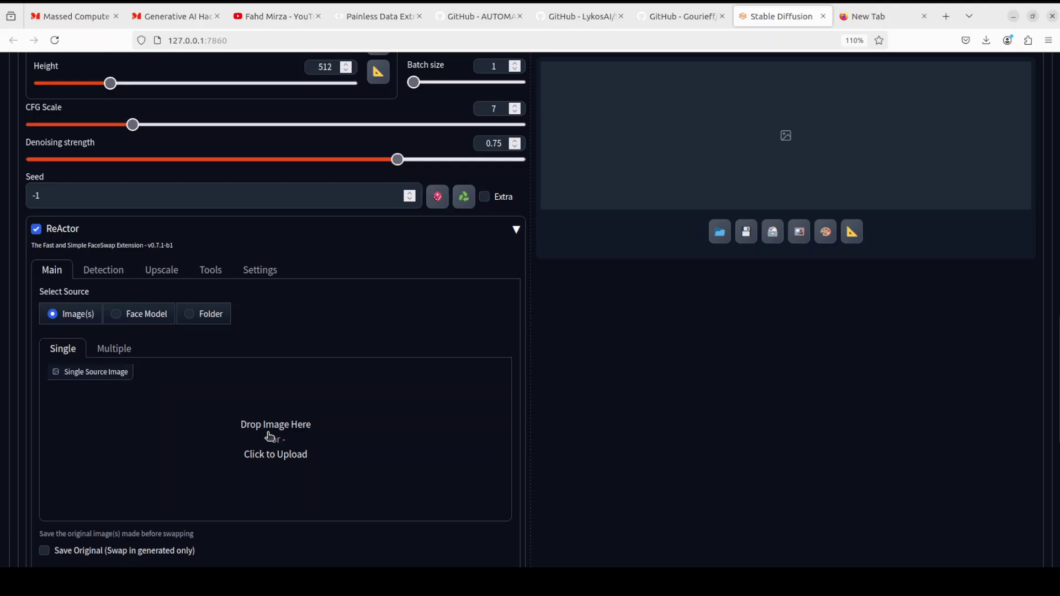
{"action": "left_click", "coordinate": [269, 437]}
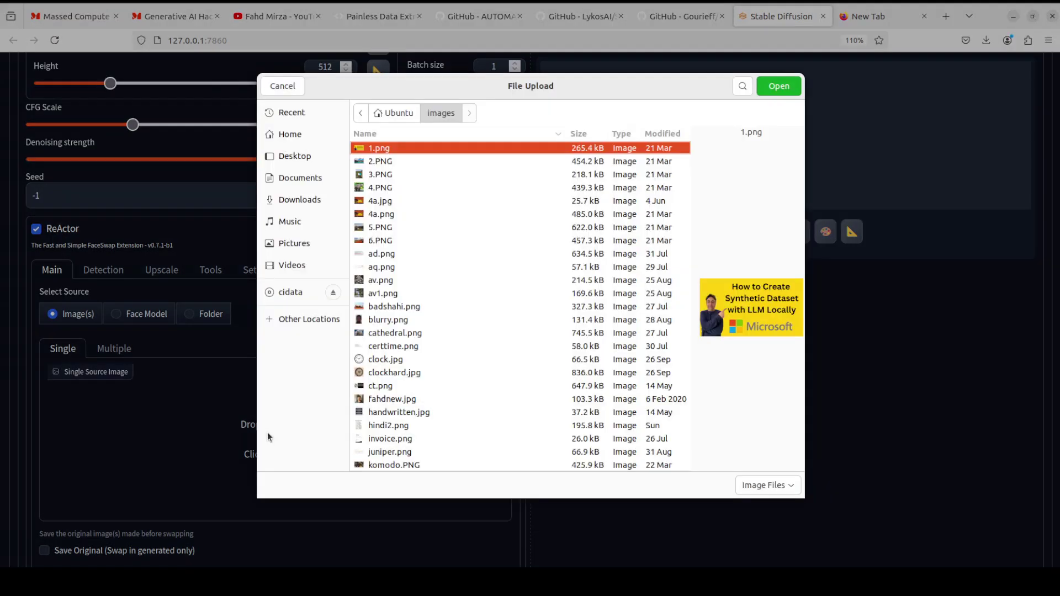
{"action": "left_click", "coordinate": [390, 399]}
{"action": "key", "text": "Return"}
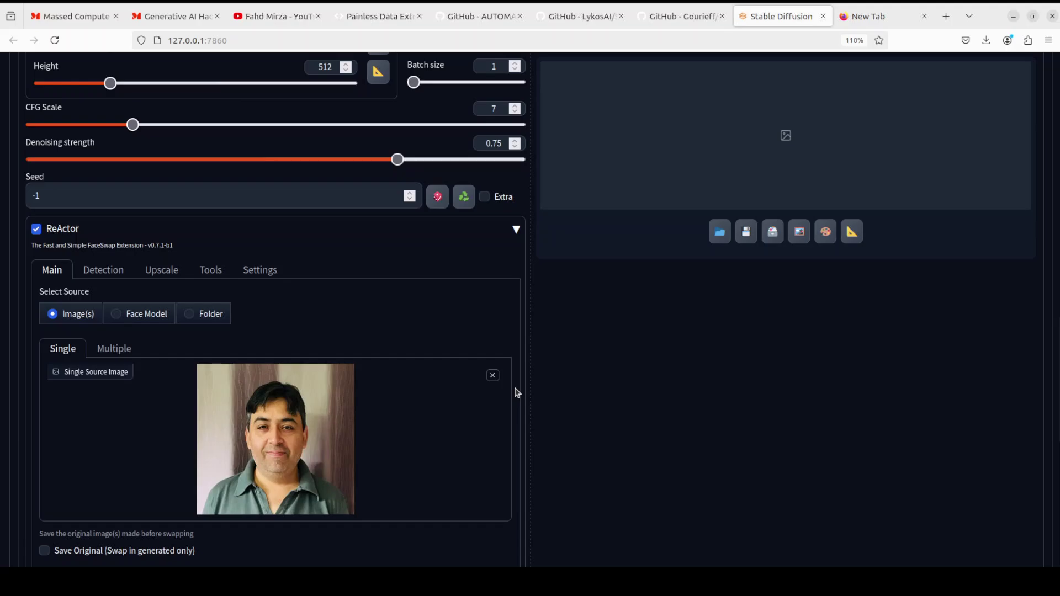
Turn on Face Mask Correction and Swap in source image in ReActor
{"action": "scroll", "coordinate": [516, 391], "scroll_direction": "down", "scroll_amount": 5}
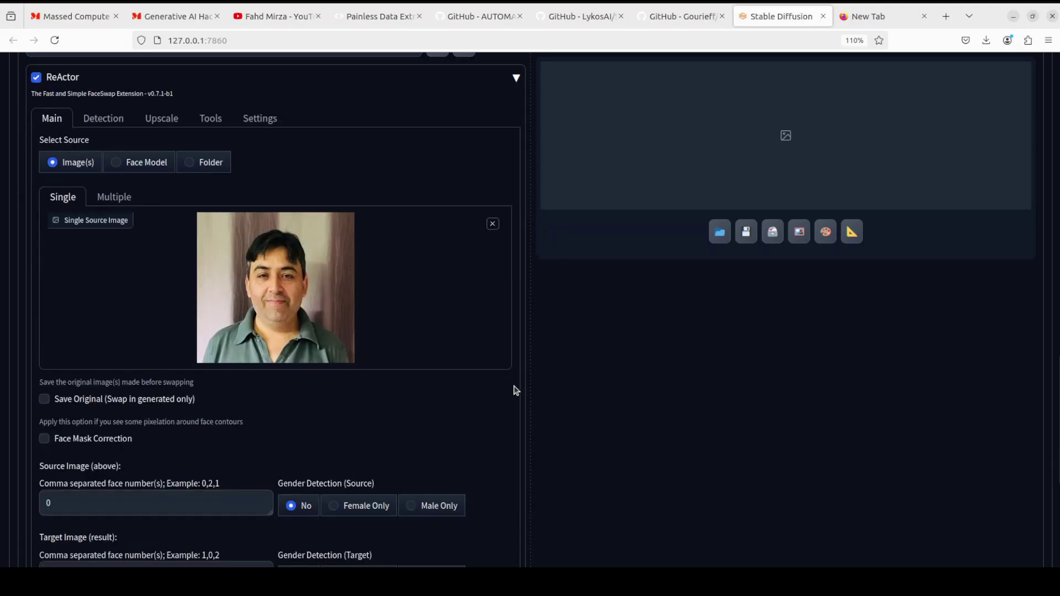
{"action": "scroll", "coordinate": [515, 390], "scroll_direction": "down", "scroll_amount": 5}
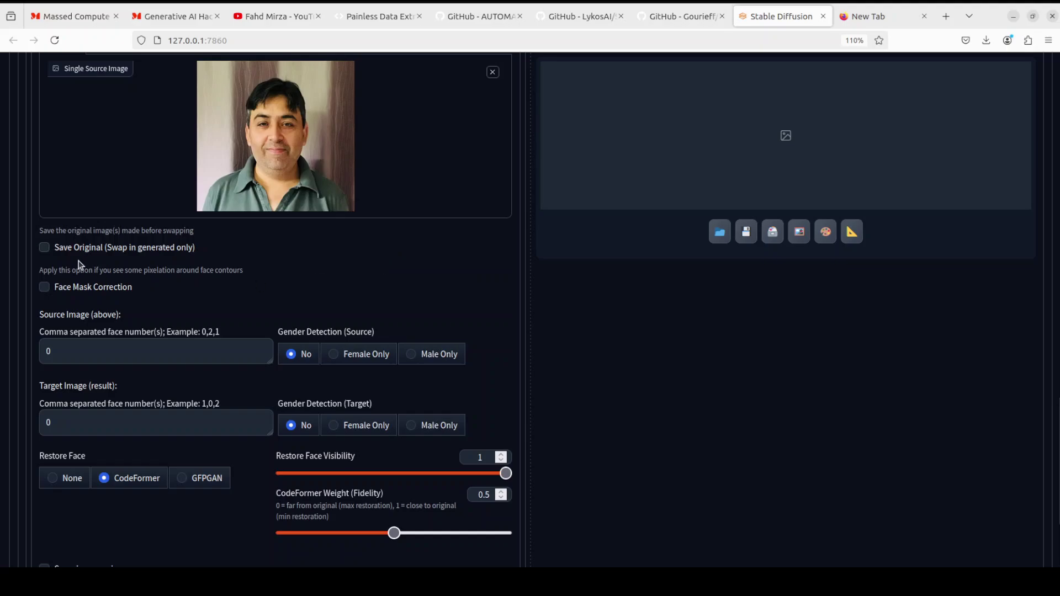
{"action": "left_click", "coordinate": [45, 287]}
{"action": "scroll", "coordinate": [279, 416], "scroll_direction": "down", "scroll_amount": 3}
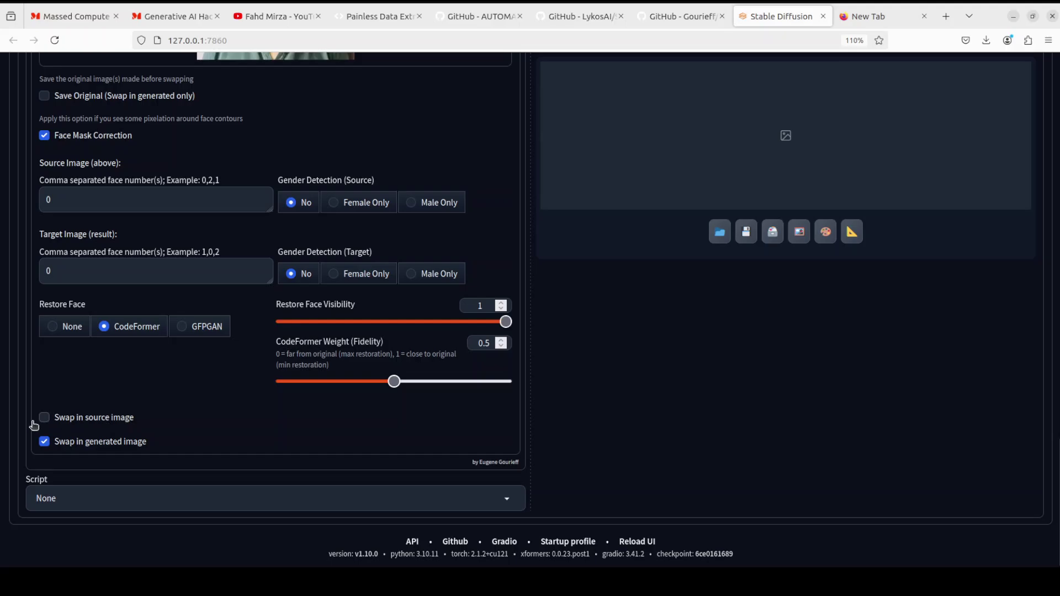
{"action": "left_click", "coordinate": [45, 419]}
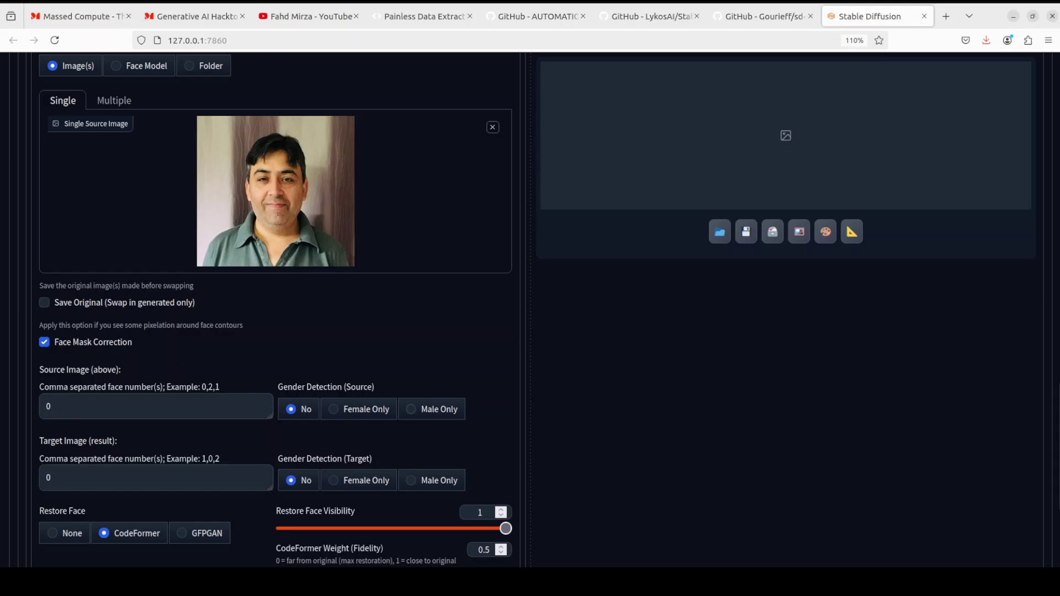
Upload croc.jpeg, the cowboy-hat sunset photo, as the img2img input image
{"action": "scroll", "coordinate": [276, 309], "scroll_direction": "up", "scroll_amount": 10}
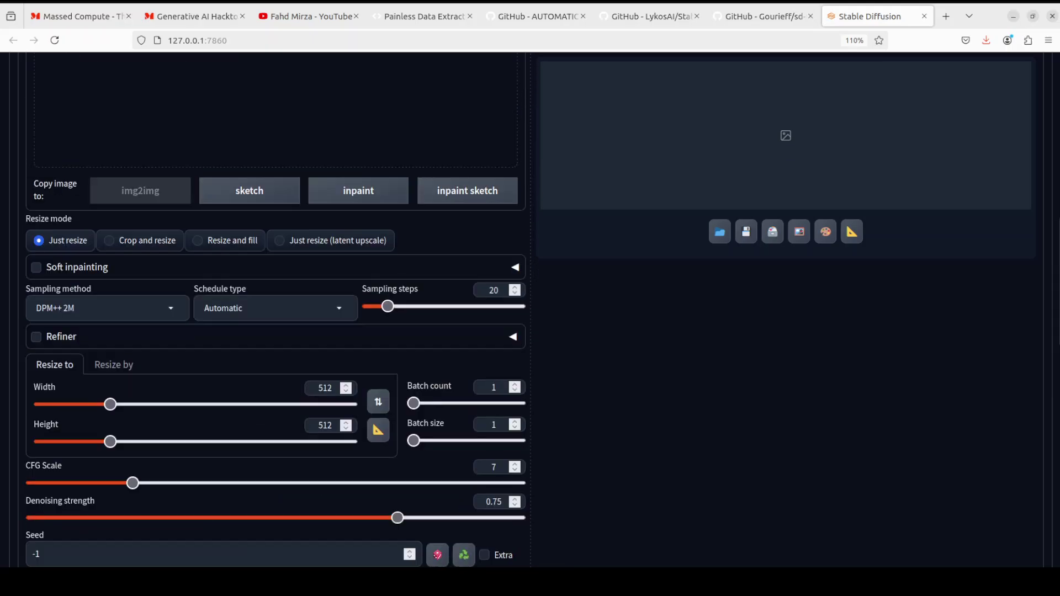
{"action": "scroll", "coordinate": [276, 309], "scroll_direction": "up", "scroll_amount": 5}
{"action": "scroll", "coordinate": [276, 309], "scroll_direction": "up", "scroll_amount": 2}
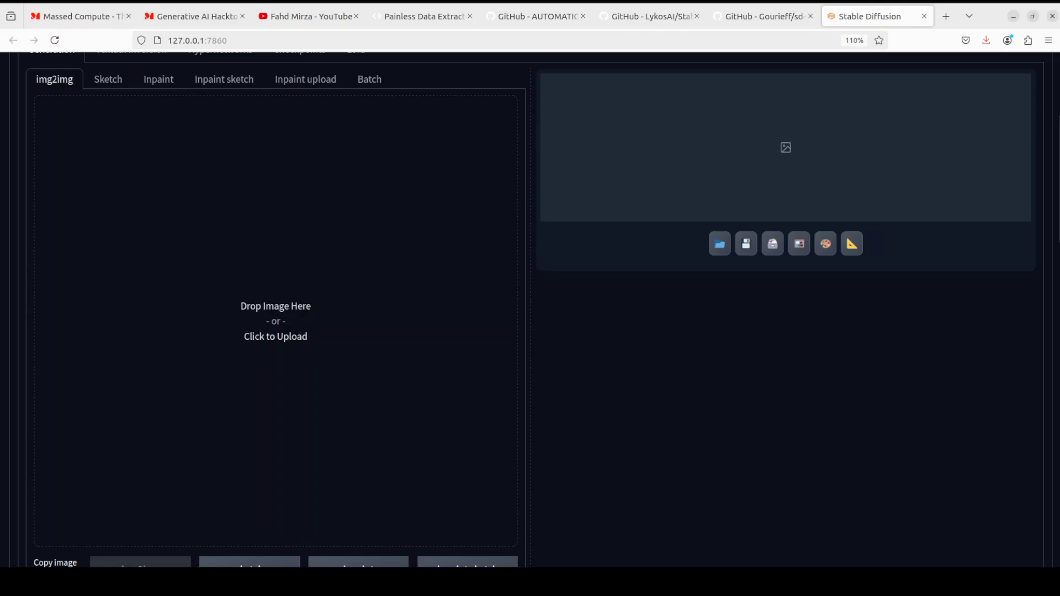
{"action": "left_click", "coordinate": [280, 340]}
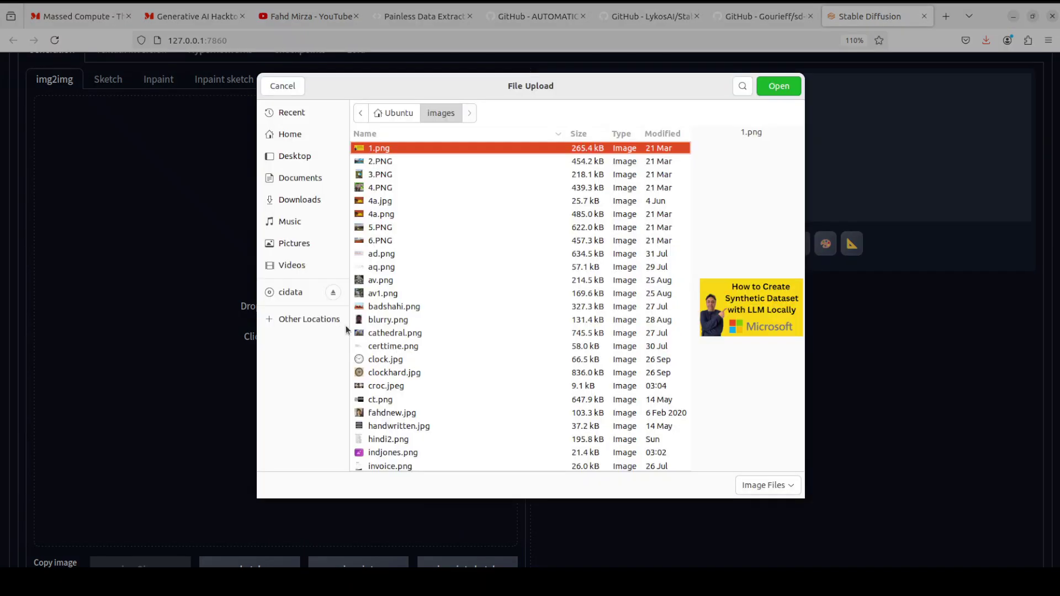
{"action": "double_click", "coordinate": [386, 386]}
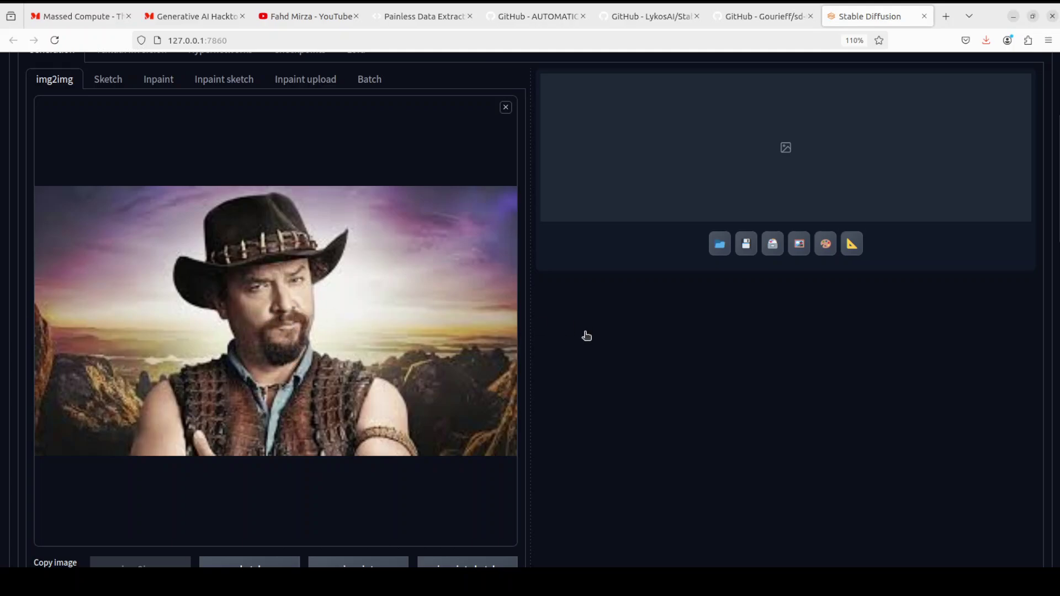
Set the img2img denoising strength to 0.125
{"action": "scroll", "coordinate": [276, 332], "scroll_direction": "up", "scroll_amount": 2}
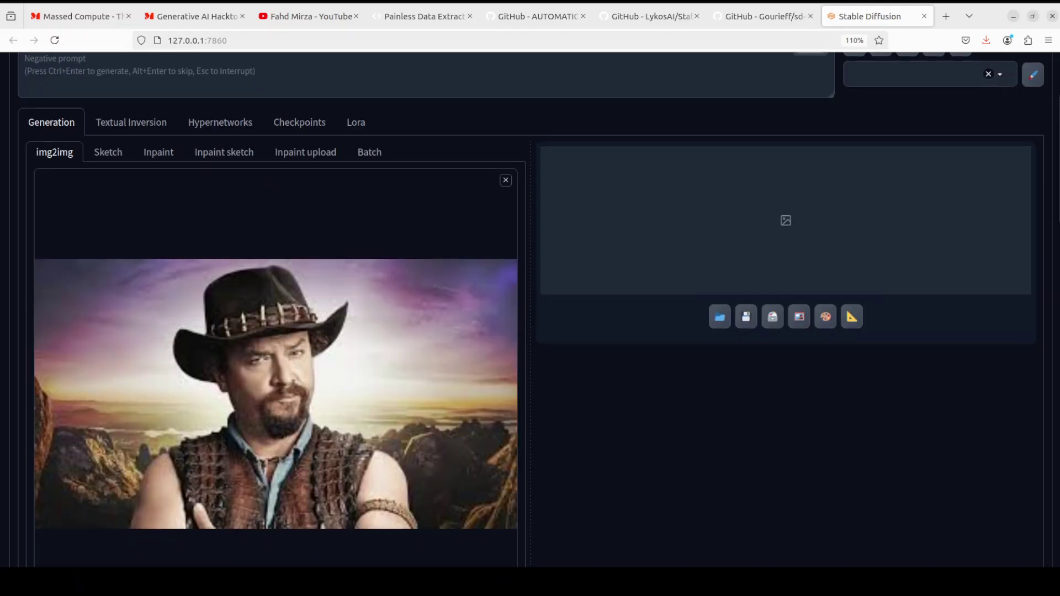
{"action": "scroll", "coordinate": [276, 331], "scroll_direction": "down", "scroll_amount": 5}
{"action": "scroll", "coordinate": [276, 309], "scroll_direction": "down", "scroll_amount": 3}
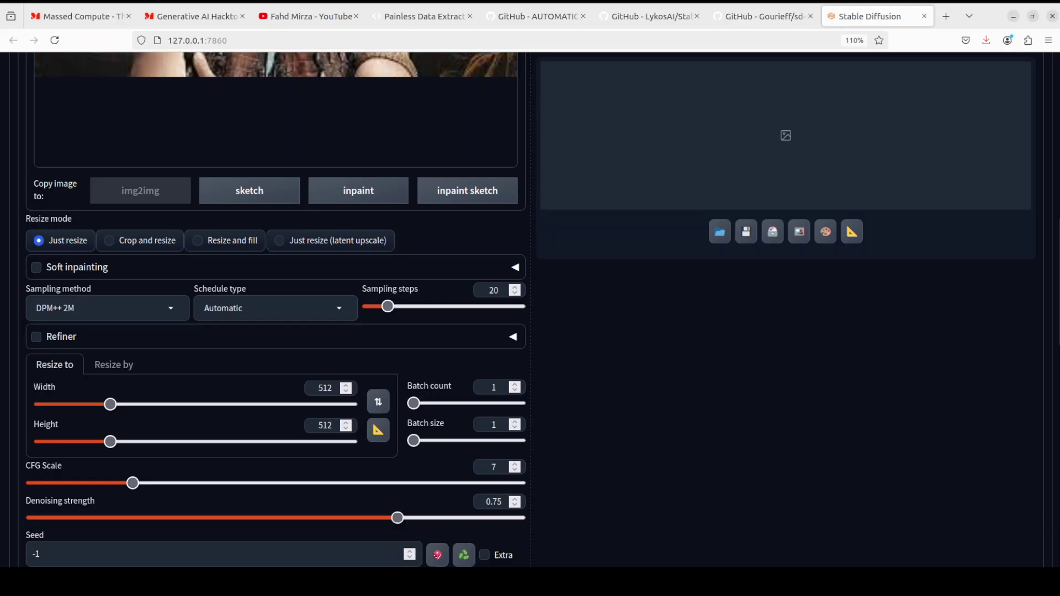
{"action": "scroll", "coordinate": [276, 309], "scroll_direction": "down", "scroll_amount": 1}
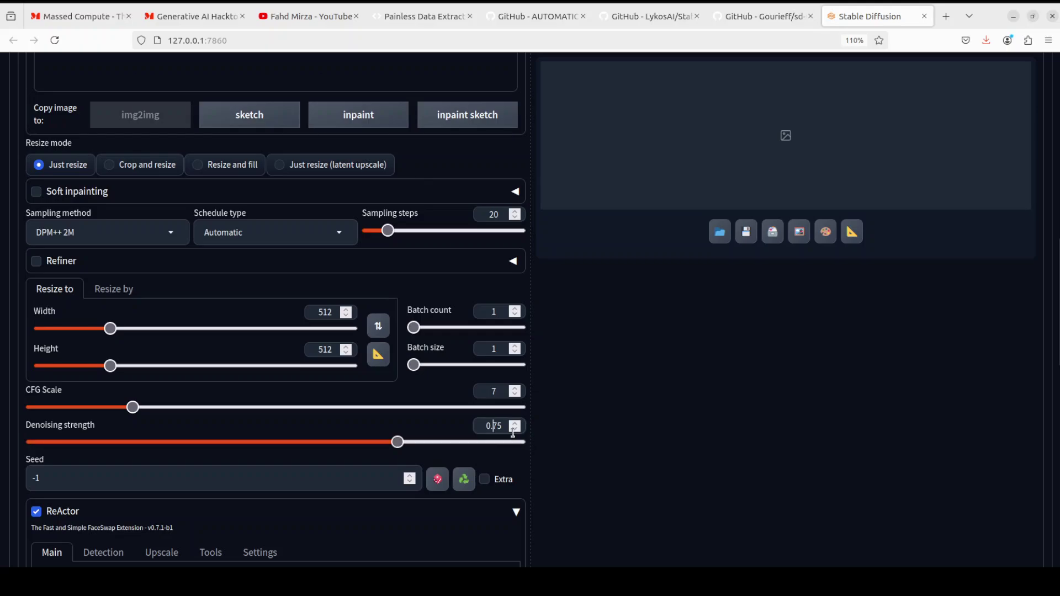
{"action": "key", "text": "BackSpace"}
{"action": "key", "text": "BackSpace"}
{"action": "type", "text": "125"}
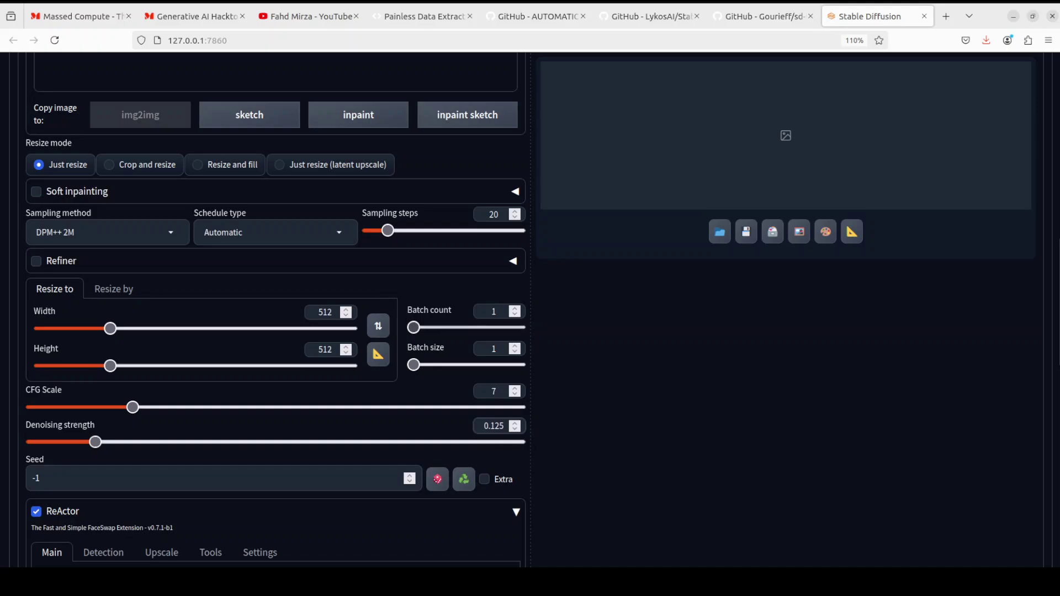
Set the output size to 1200 wide by 766 high
{"action": "left_click_drag", "start_coordinate": [318, 312], "coordinate": [338, 312]}
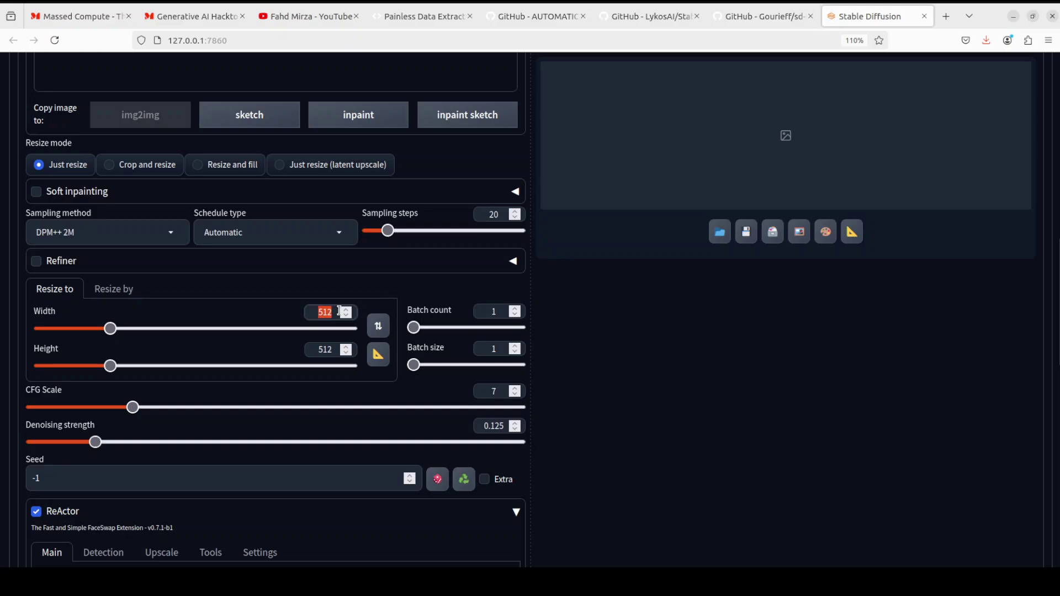
{"action": "type", "text": "1200"}
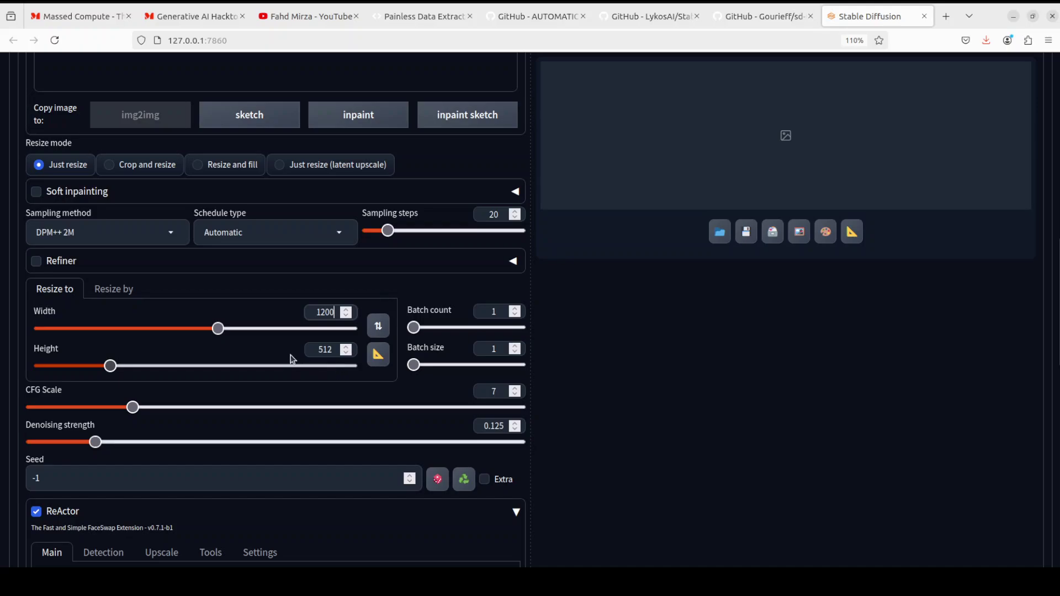
{"action": "left_click_drag", "start_coordinate": [321, 350], "coordinate": [335, 350]}
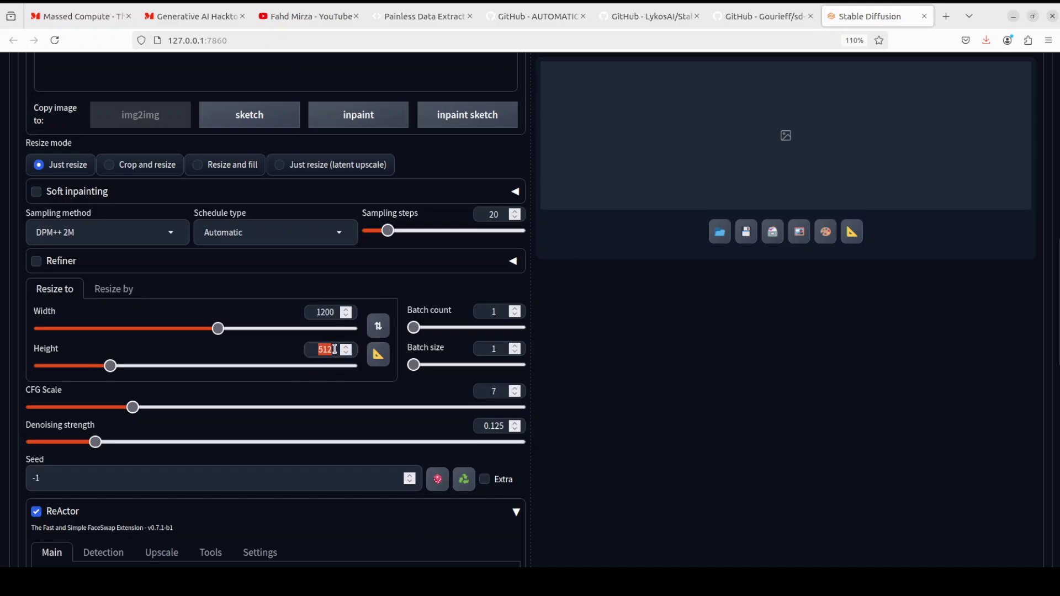
{"action": "type", "text": "766"}
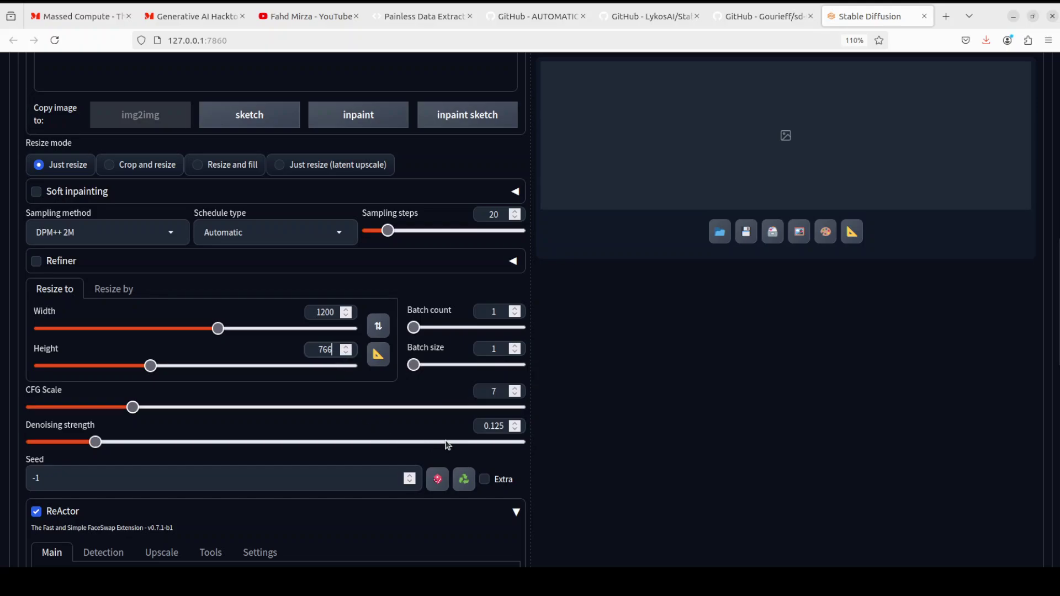
Set CFG Scale to 6 and sampling steps to 30, keeping DPM++ 2M as sampler
{"action": "double_click", "coordinate": [500, 390]}
{"action": "type", "text": "6"}
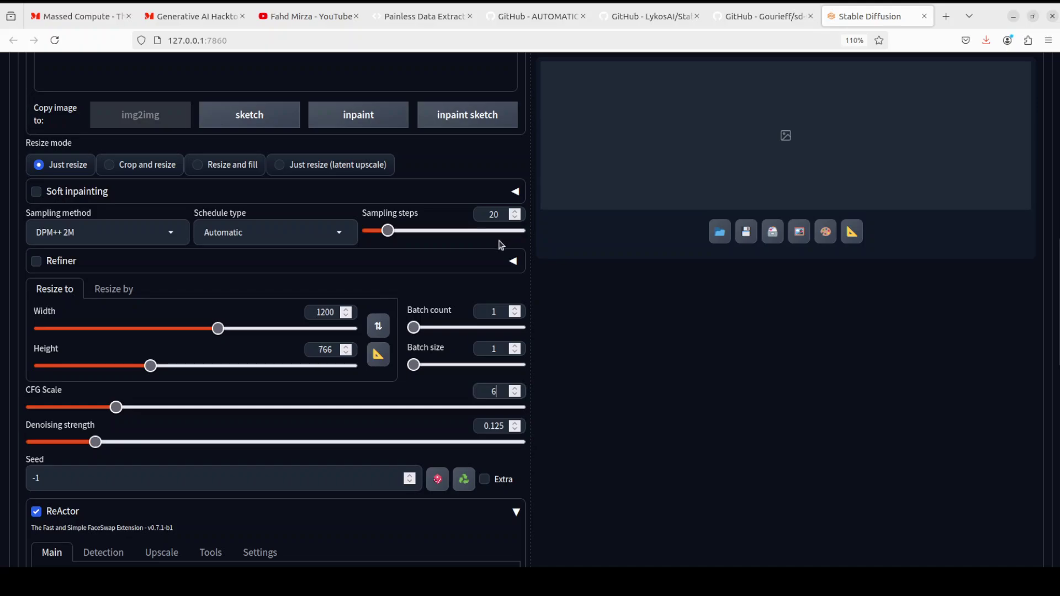
{"action": "left_click_drag", "start_coordinate": [487, 214], "coordinate": [503, 214]}
{"action": "type", "text": "30"}
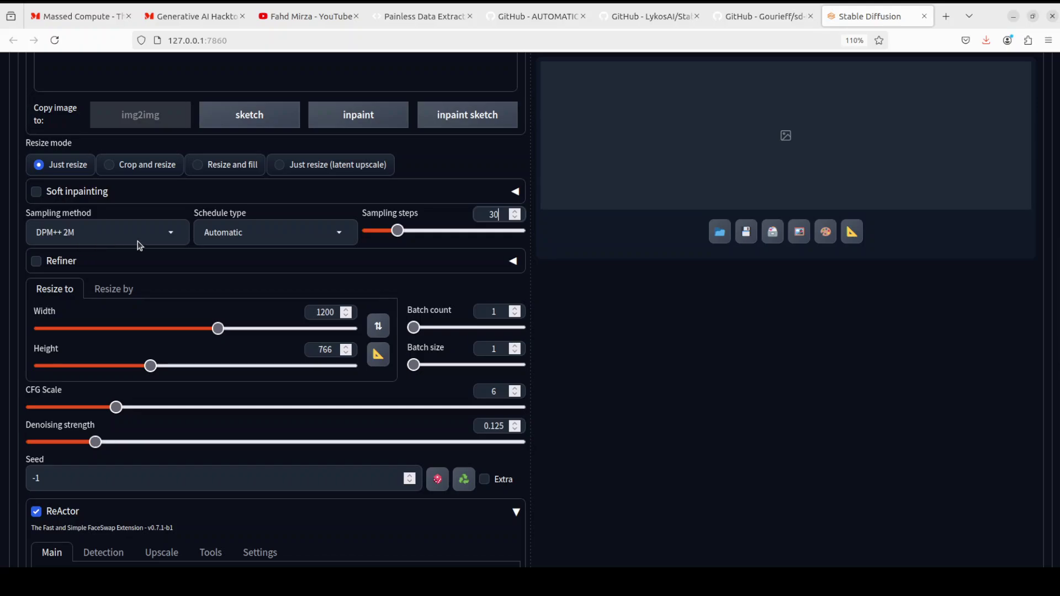
{"action": "left_click", "coordinate": [173, 239]}
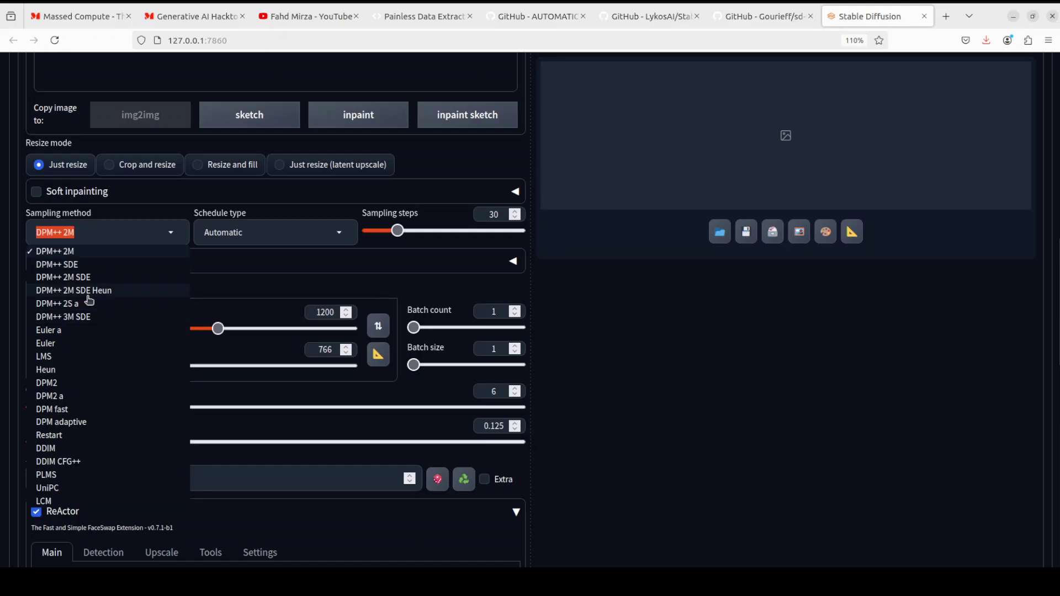
{"action": "scroll", "coordinate": [147, 329], "scroll_direction": "down", "scroll_amount": 5}
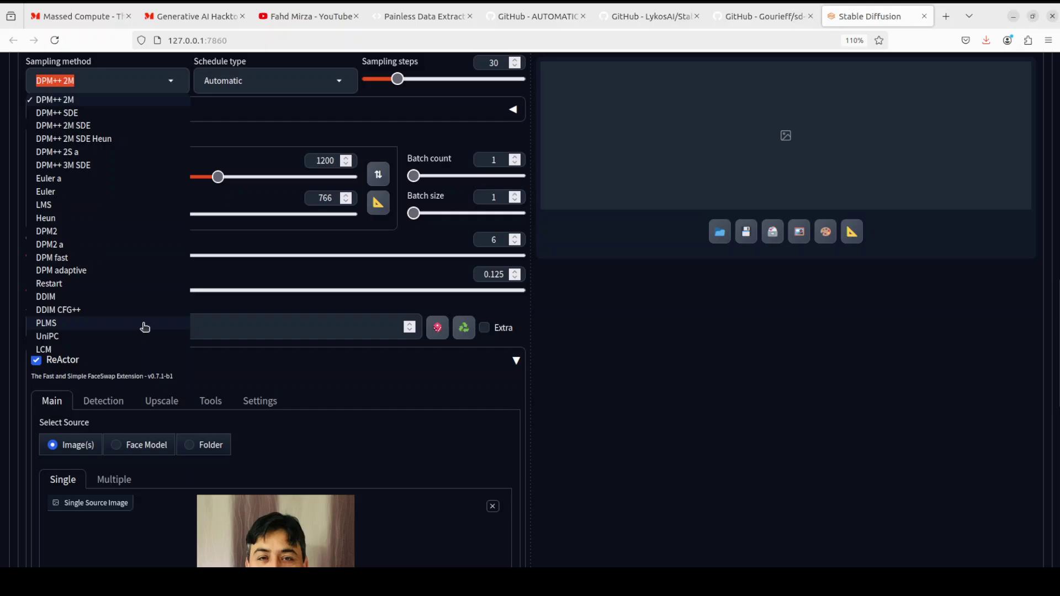
{"action": "scroll", "coordinate": [145, 327], "scroll_direction": "up", "scroll_amount": 5}
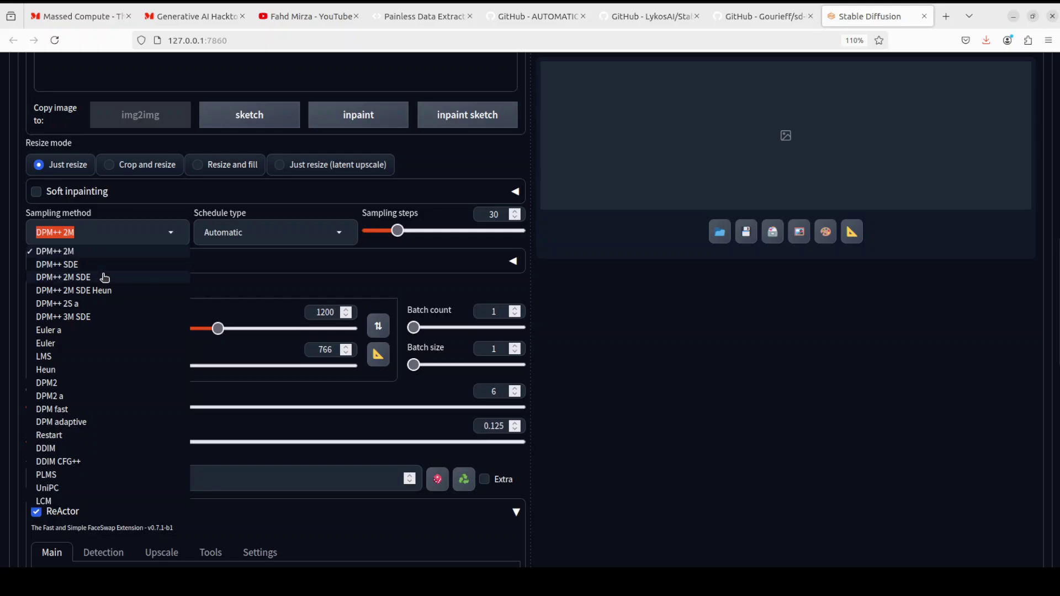
{"action": "left_click", "coordinate": [574, 332]}
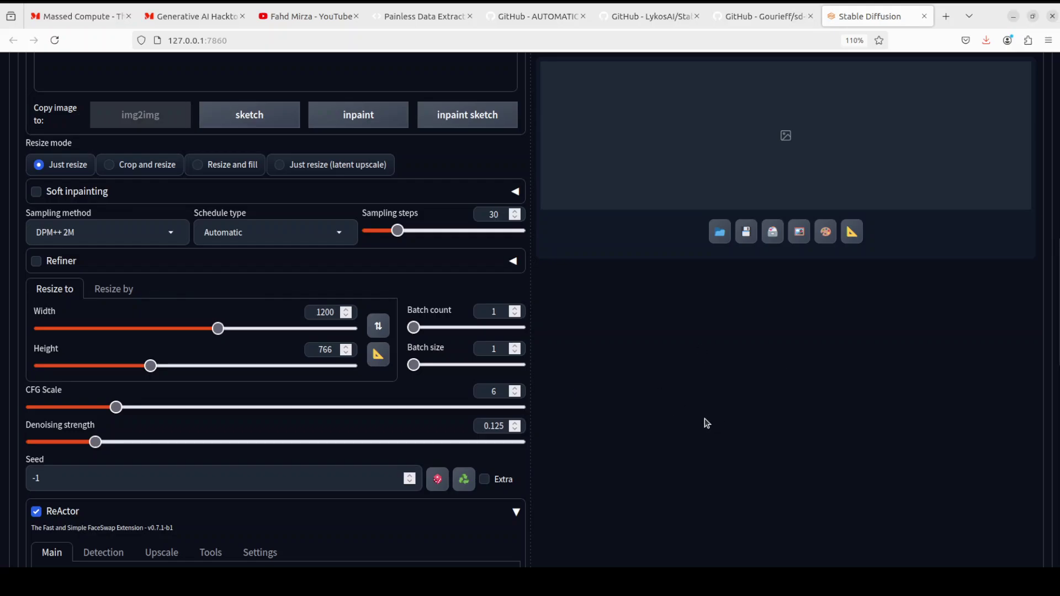
Generate the face-swapped cowboy image at 1200x766 and scroll down to the output and its info text
{"action": "scroll", "coordinate": [706, 424], "scroll_direction": "up", "scroll_amount": 10}
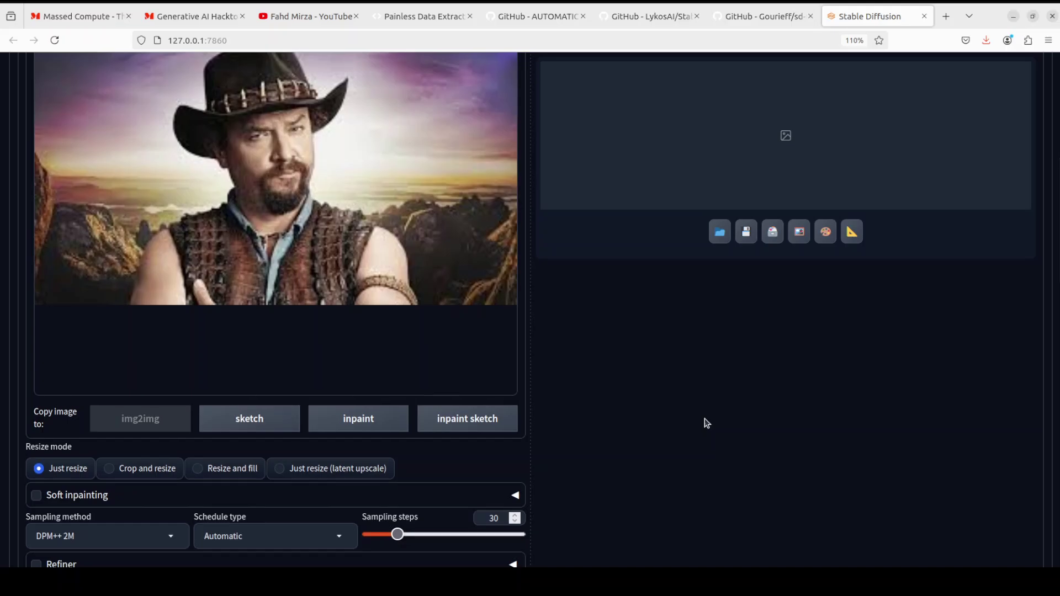
{"action": "scroll", "coordinate": [703, 422], "scroll_direction": "up", "scroll_amount": 2}
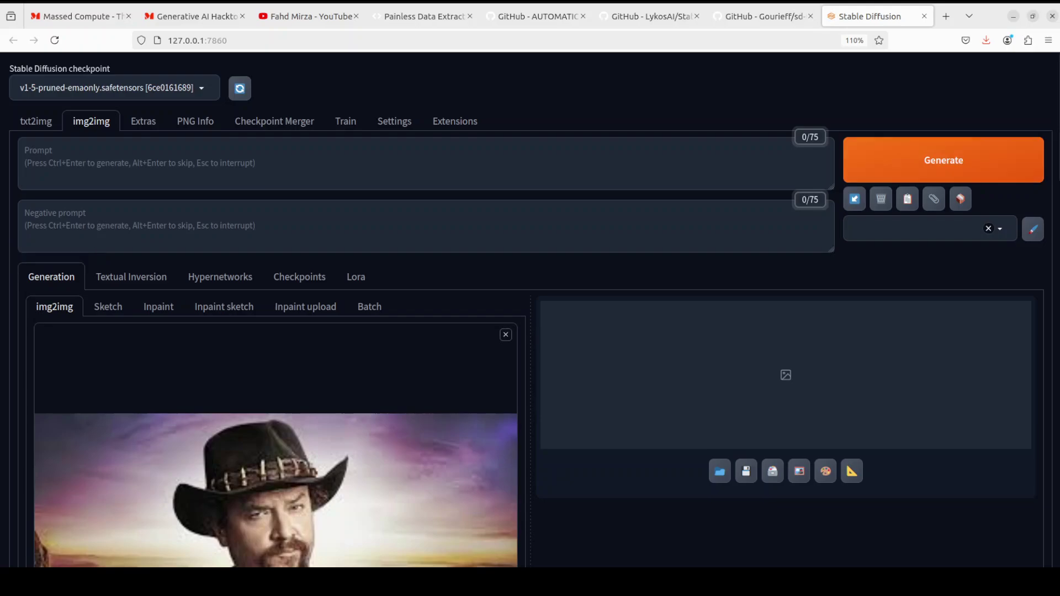
{"action": "left_click", "coordinate": [925, 164]}
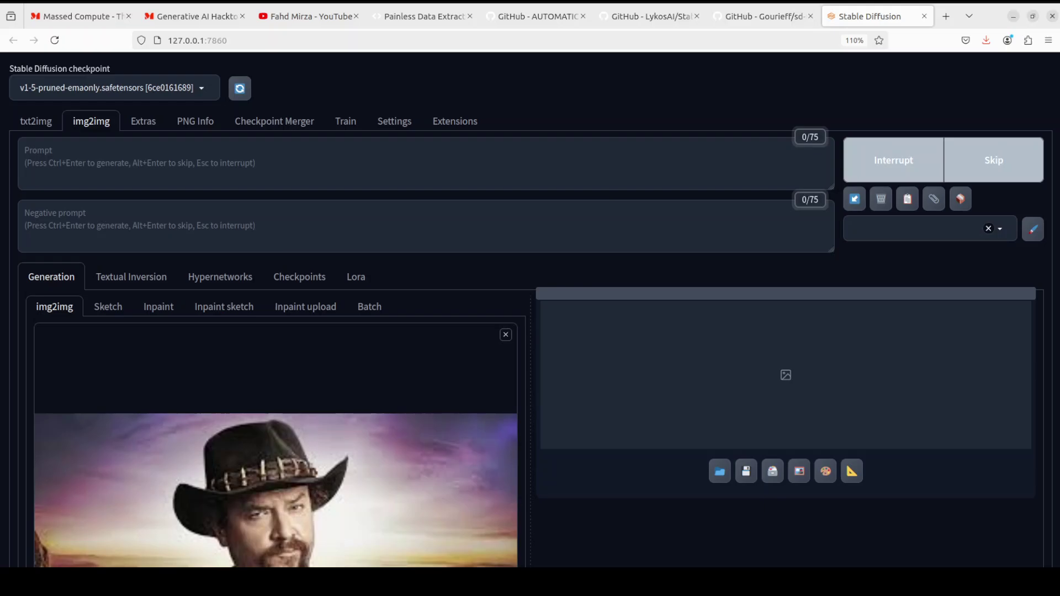
{"action": "scroll", "coordinate": [530, 309], "scroll_direction": "down", "scroll_amount": 3}
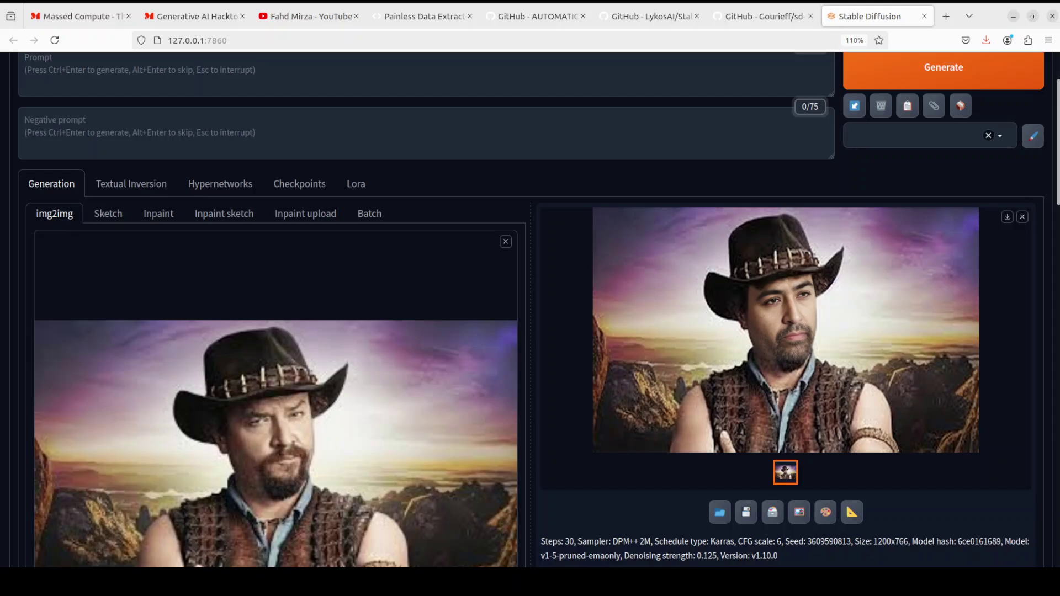
{"action": "scroll", "coordinate": [1049, 356], "scroll_direction": "down", "scroll_amount": 1}
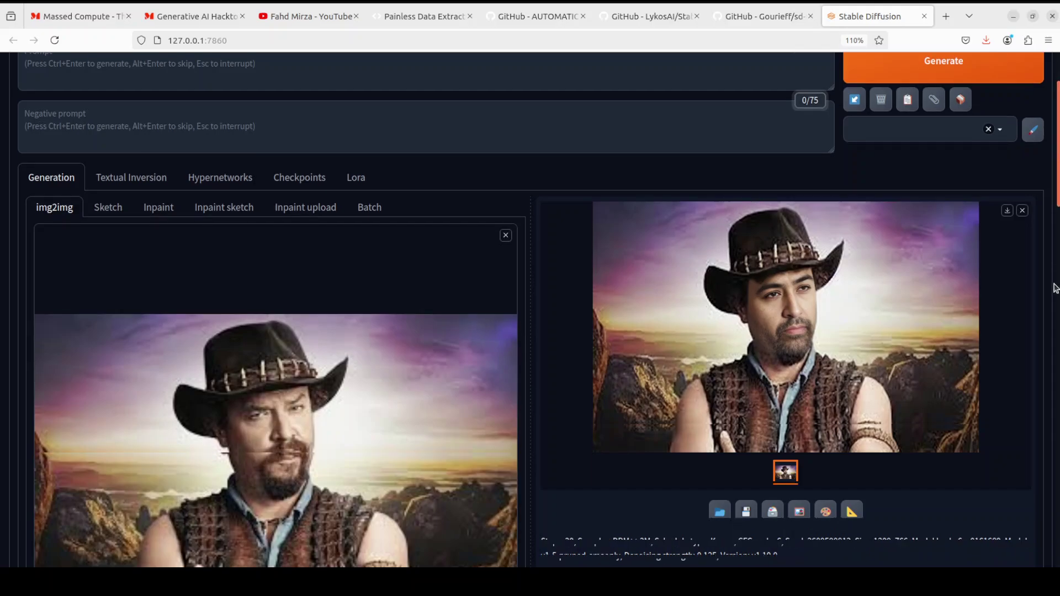
{"action": "scroll", "coordinate": [1050, 389], "scroll_direction": "down", "scroll_amount": 1}
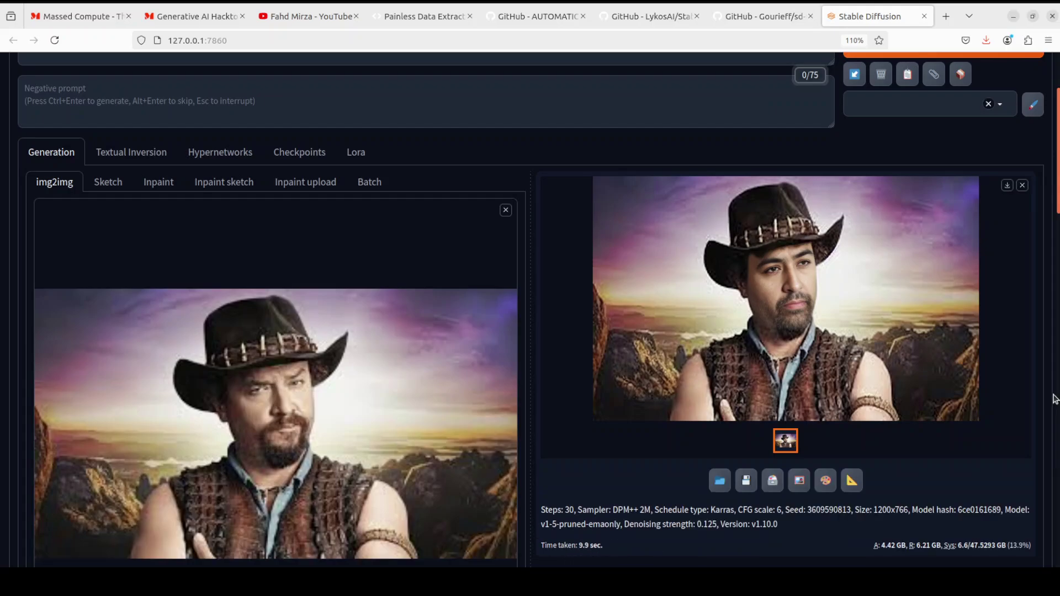
{"action": "left_click", "coordinate": [1058, 421]}
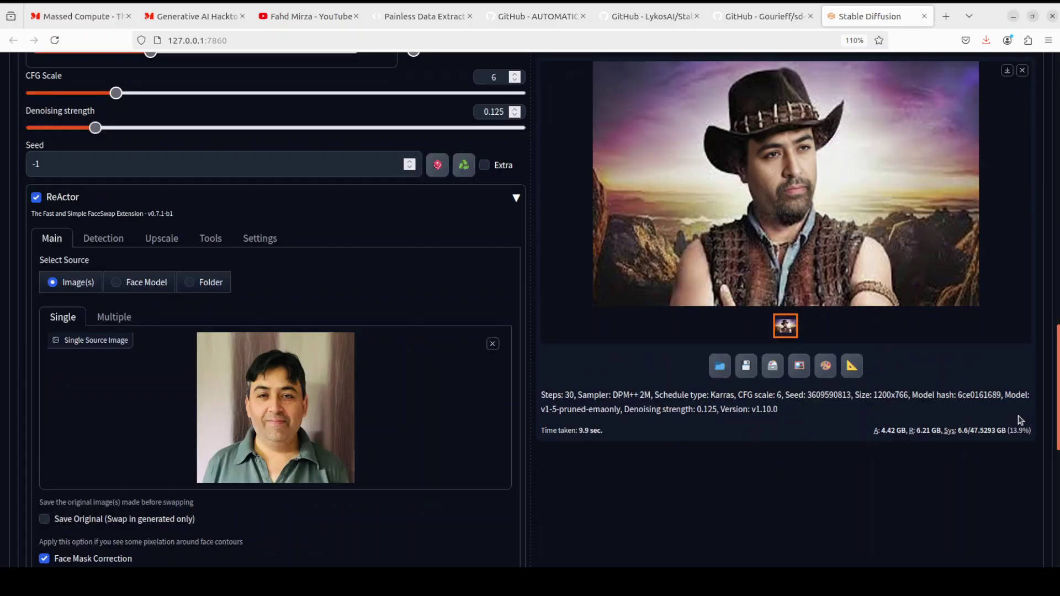
{"action": "scroll", "coordinate": [288, 427], "scroll_direction": "down", "scroll_amount": 2}
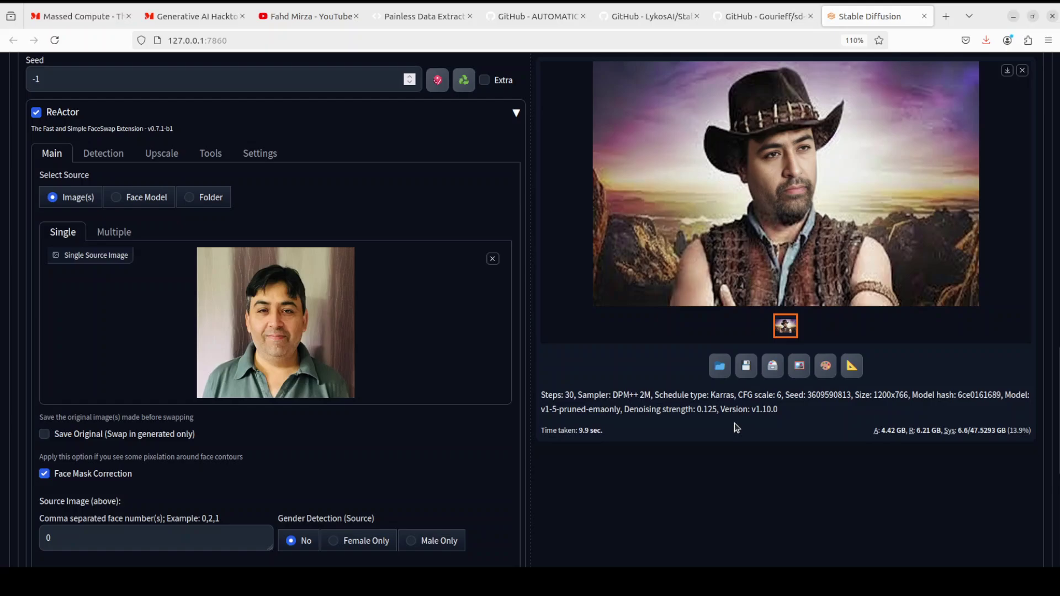
{"action": "scroll", "coordinate": [737, 428], "scroll_direction": "up", "scroll_amount": 10}
{"action": "scroll", "coordinate": [736, 423], "scroll_direction": "up", "scroll_amount": 10}
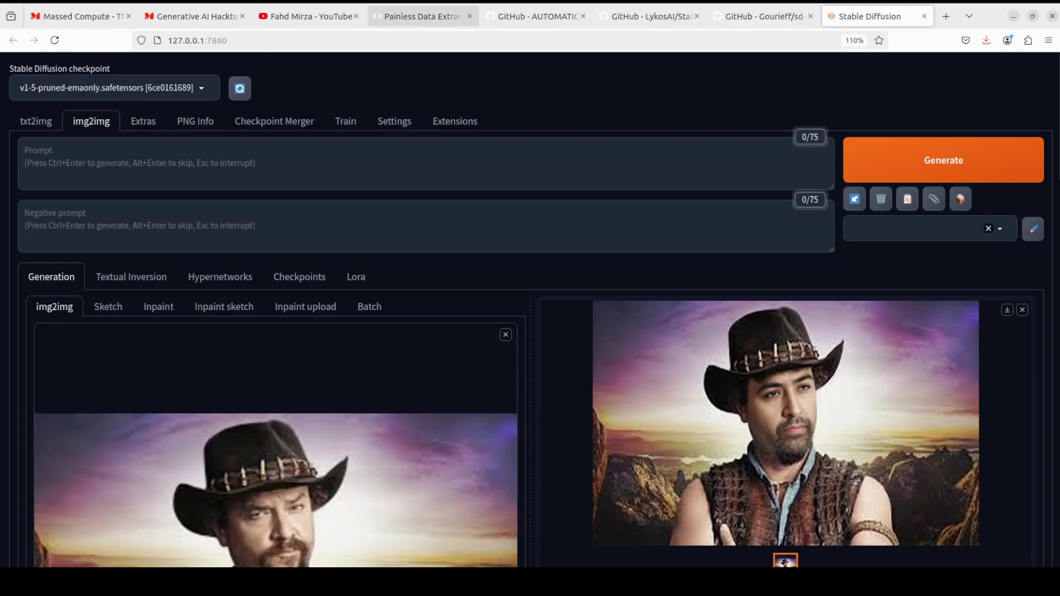
Switch to the 'Painless Data Extraction' tab showing the AgentQL homepage
{"action": "left_click", "coordinate": [419, 17]}
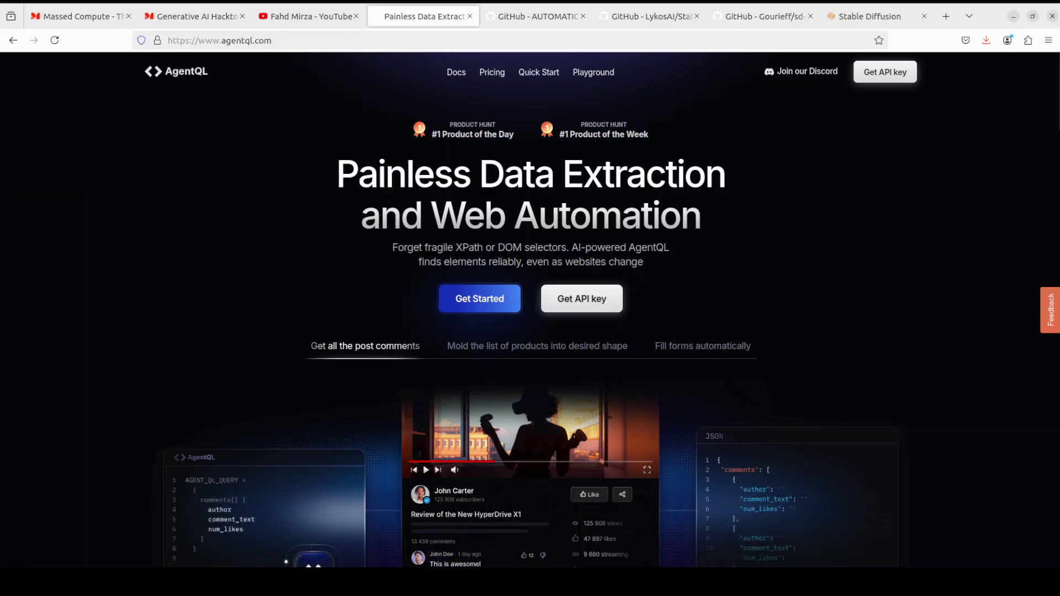
Open a new enlarged terminal window, run nvidia-smi to check GPU usage, then return to the YouTube tab
{"action": "right_click", "coordinate": [1, 142]}
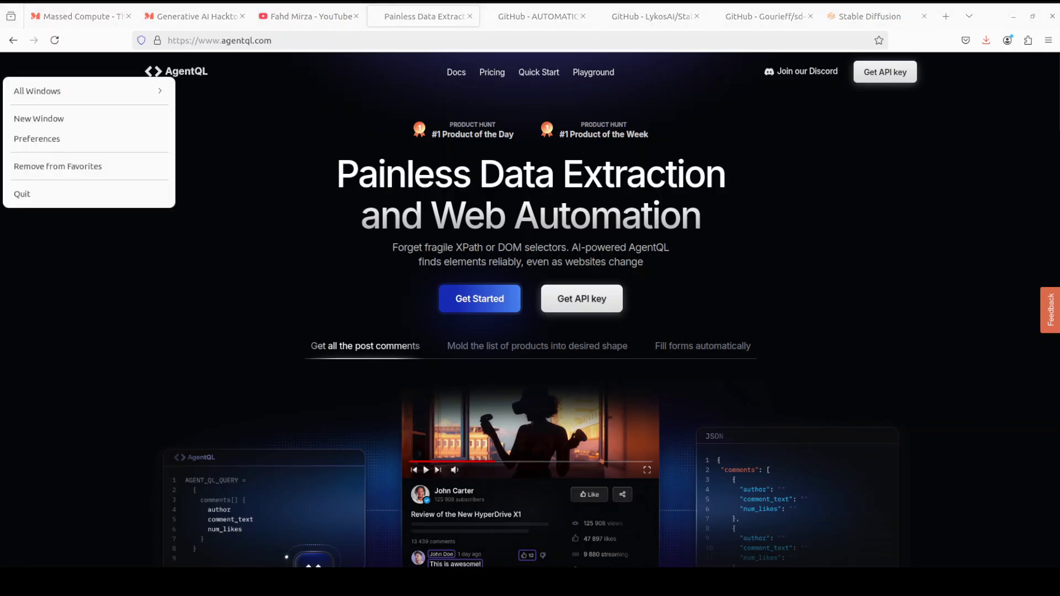
{"action": "left_click", "coordinate": [56, 123]}
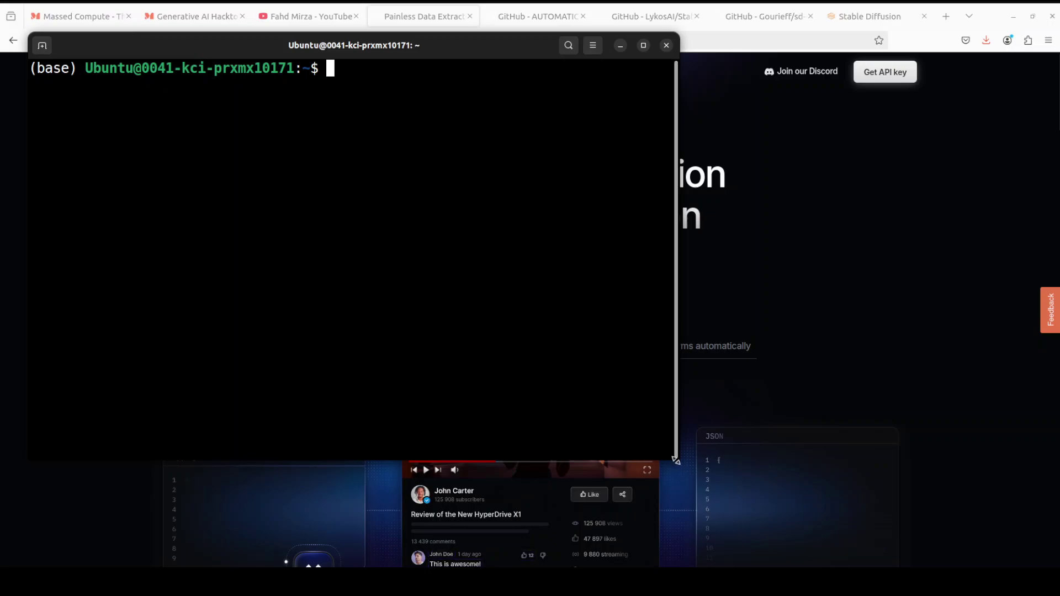
{"action": "left_click_drag", "start_coordinate": [678, 465], "coordinate": [1004, 489]}
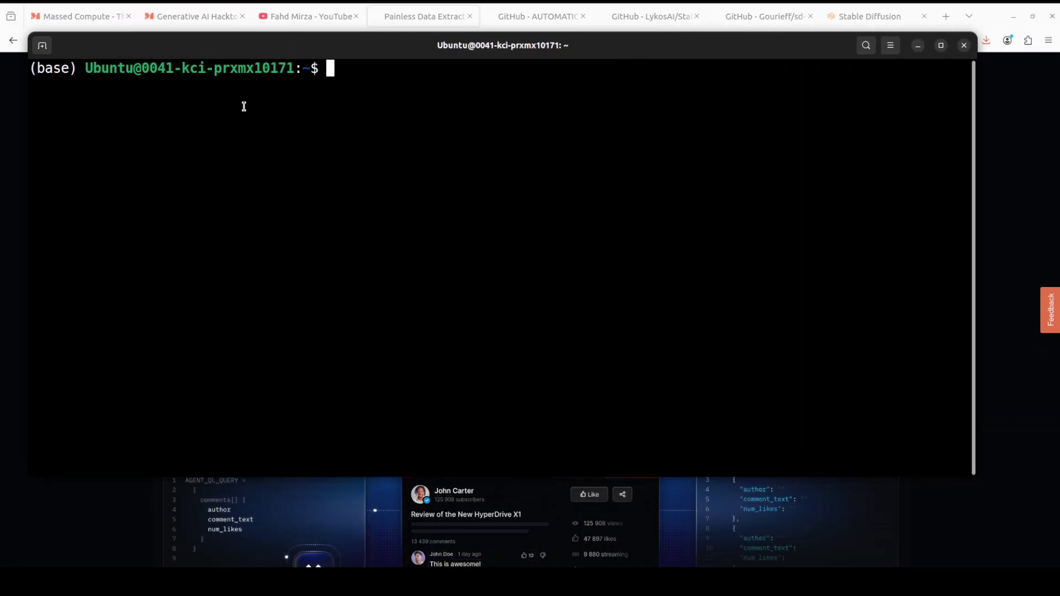
{"action": "type", "text": "nvidia-smi"}
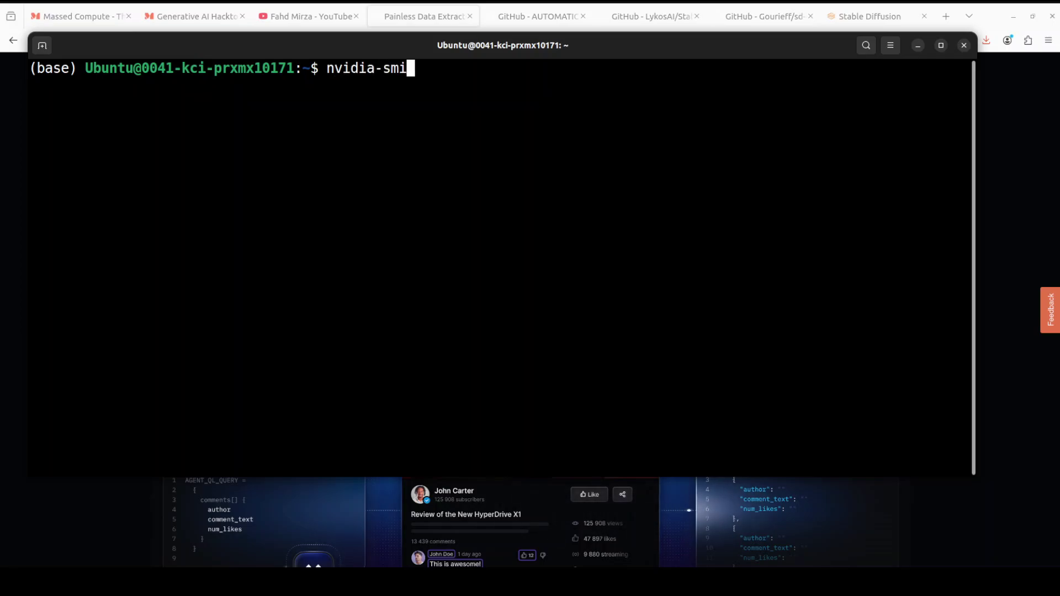
{"action": "key", "text": "Return"}
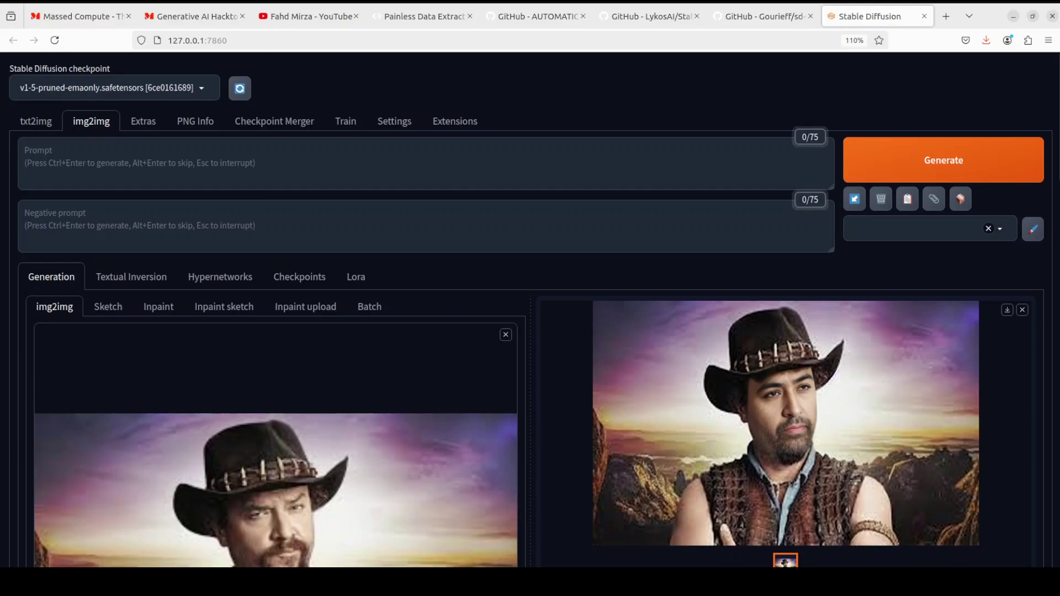
{"action": "left_click", "coordinate": [309, 15]}
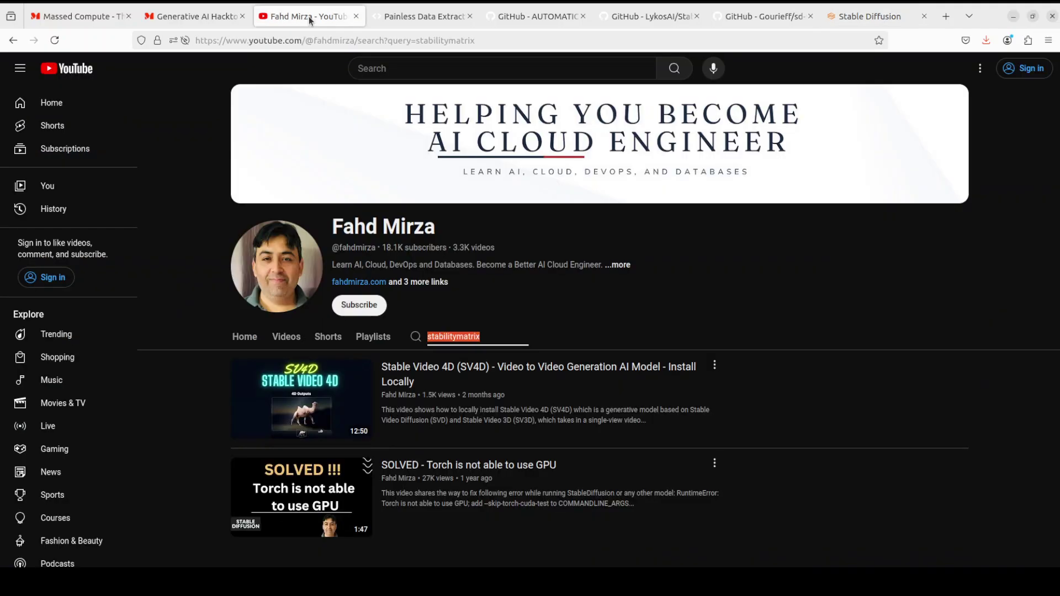